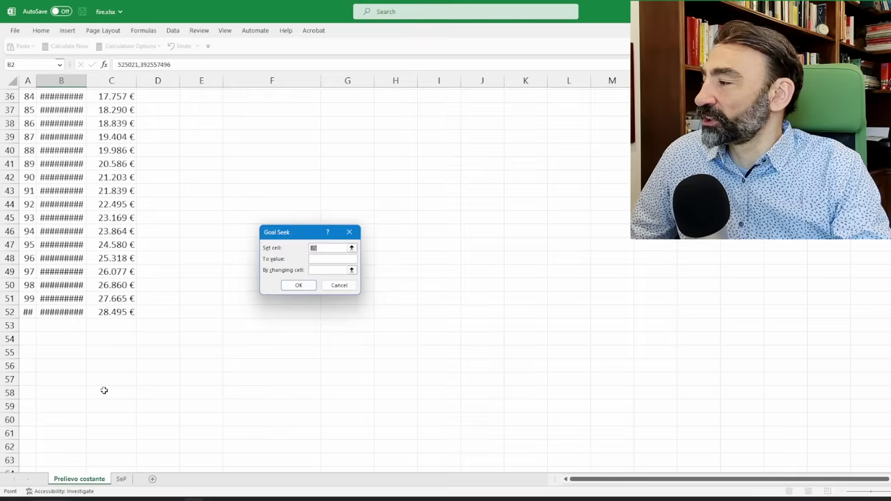
Run Goal Seek to bring the age-100 capital in B52 to 0 by changing the starting capital in B2.
click(62, 312)
click(337, 260)
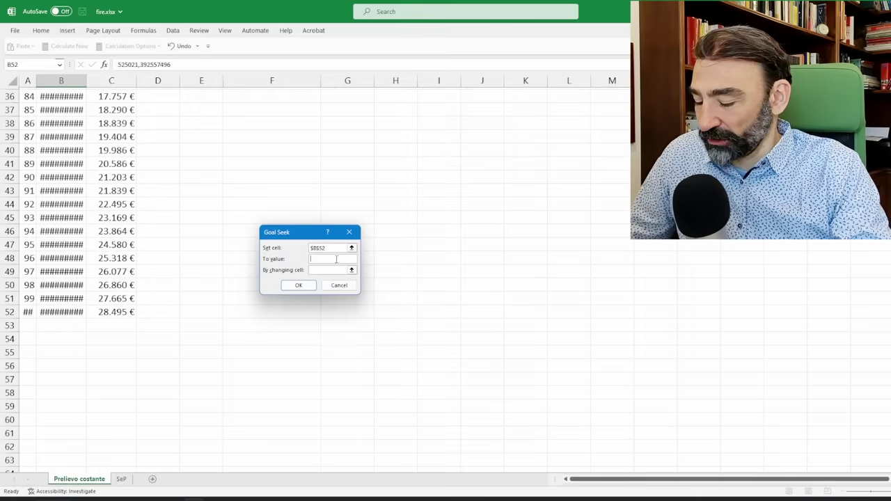
text(0)
key(Tab)
scroll(264, 291, up, 3)
scroll(264, 291, up, 9)
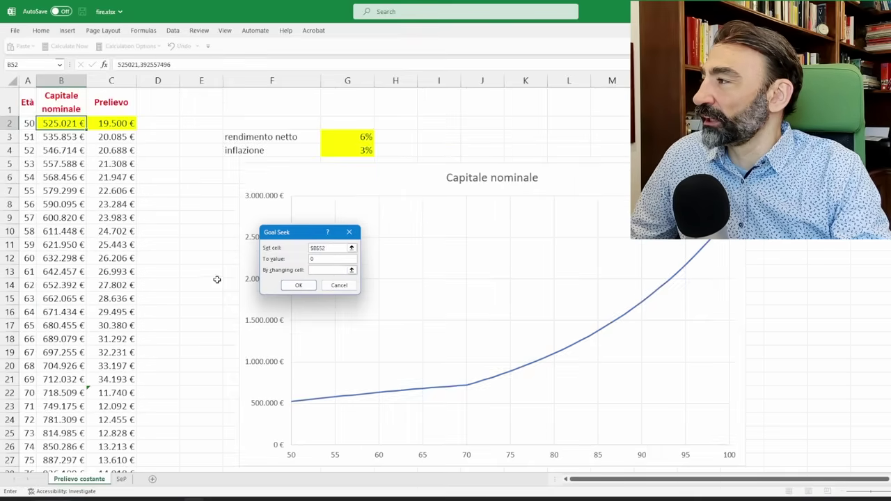
click(61, 123)
click(311, 288)
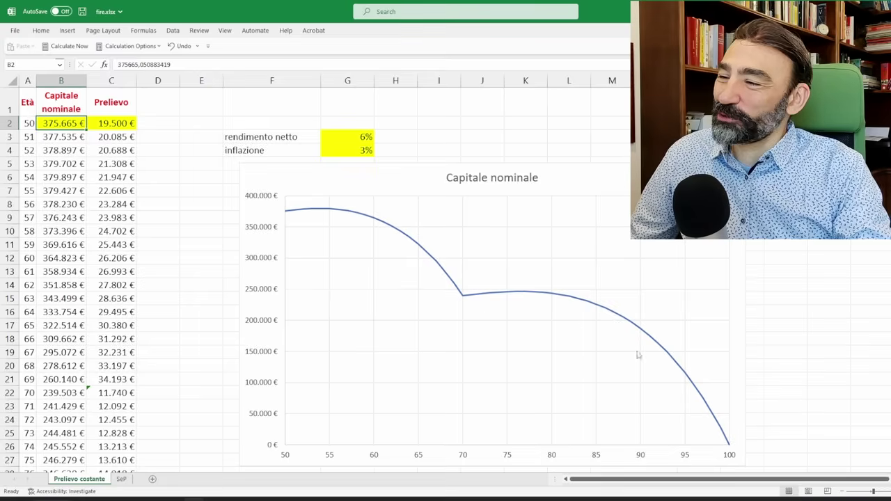
Examine the starting capital in B2, the following year's formula in B3 and the net return in G3.
click(62, 134)
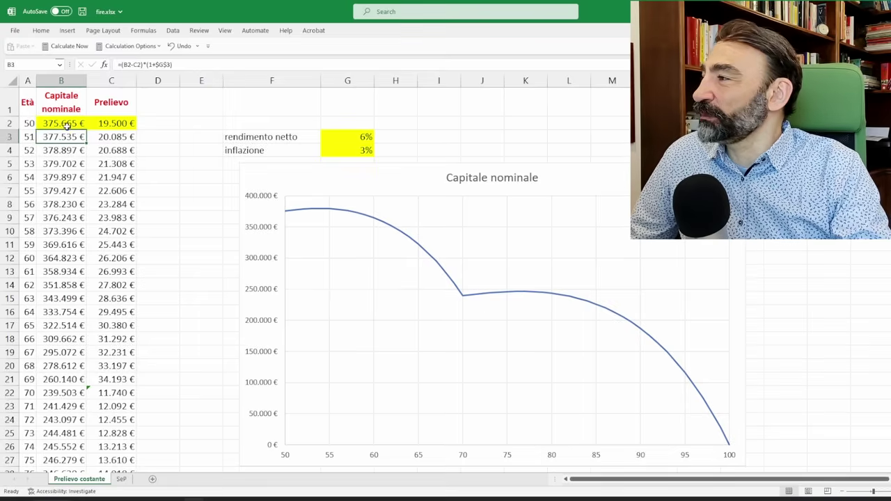
click(64, 124)
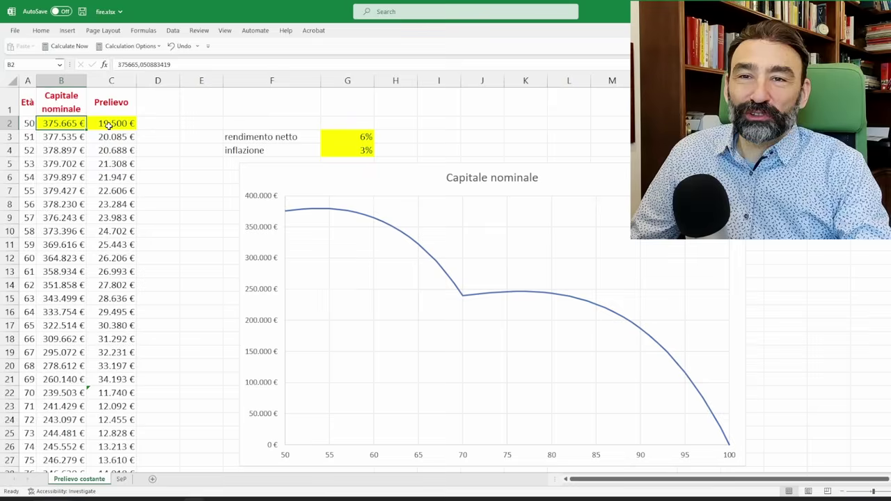
click(365, 138)
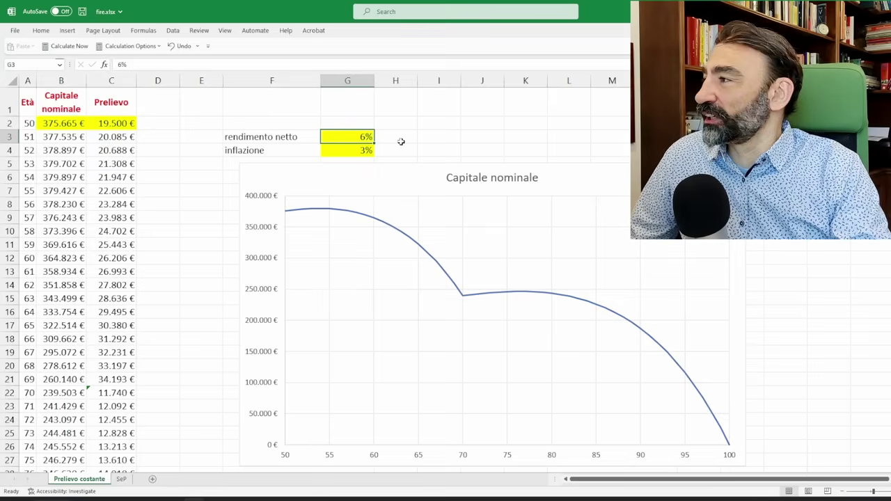
click(76, 125)
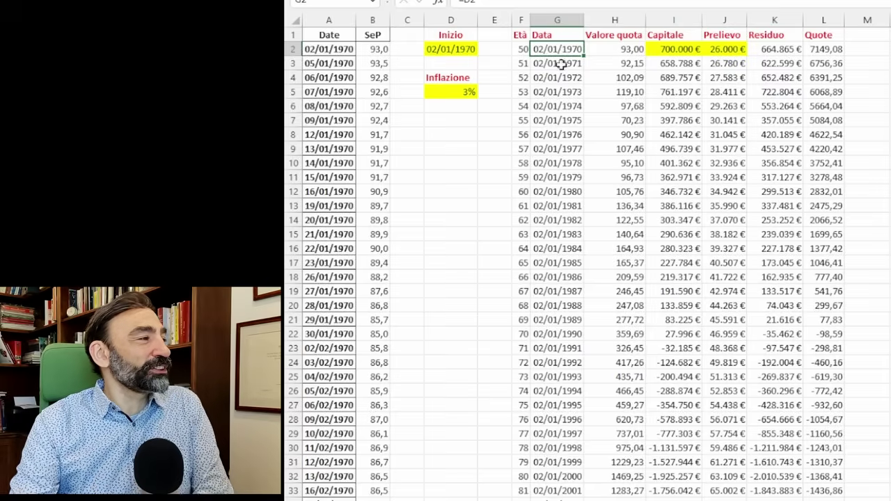
On the SeP sheet, examine the starting capital, the yearly date formulas in column G and the Valore quota lookup in H2.
click(669, 50)
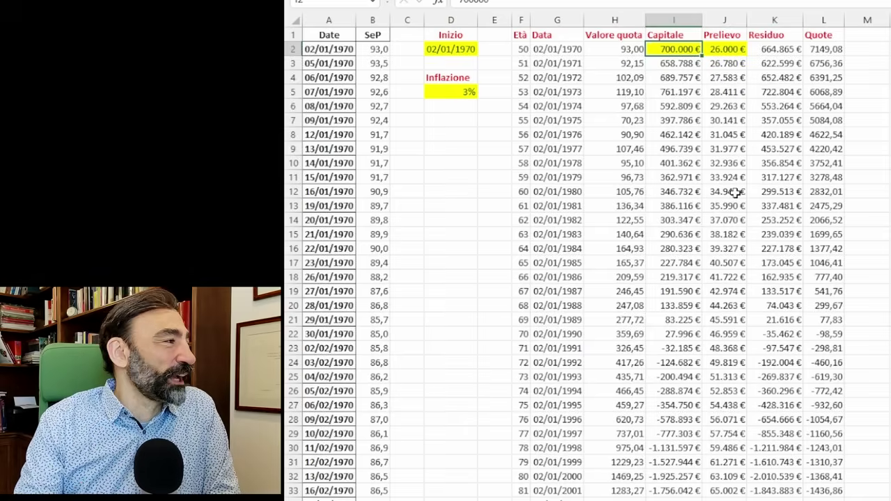
click(382, 47)
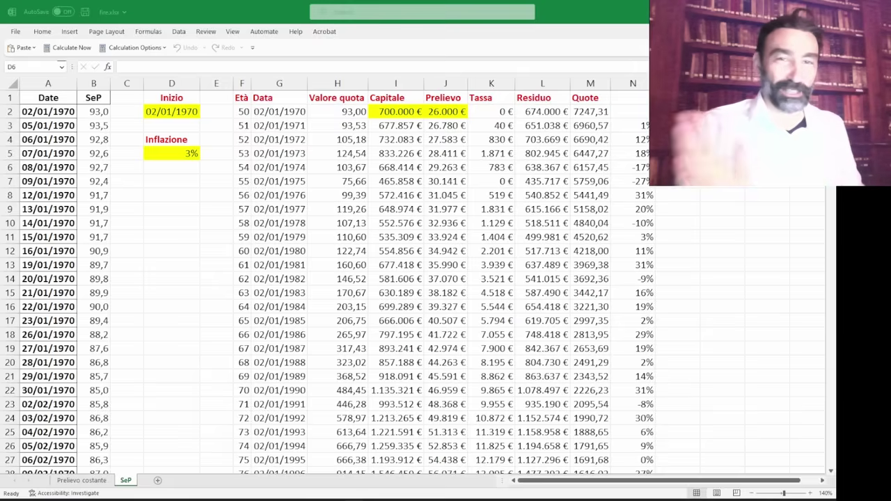
click(396, 111)
click(279, 111)
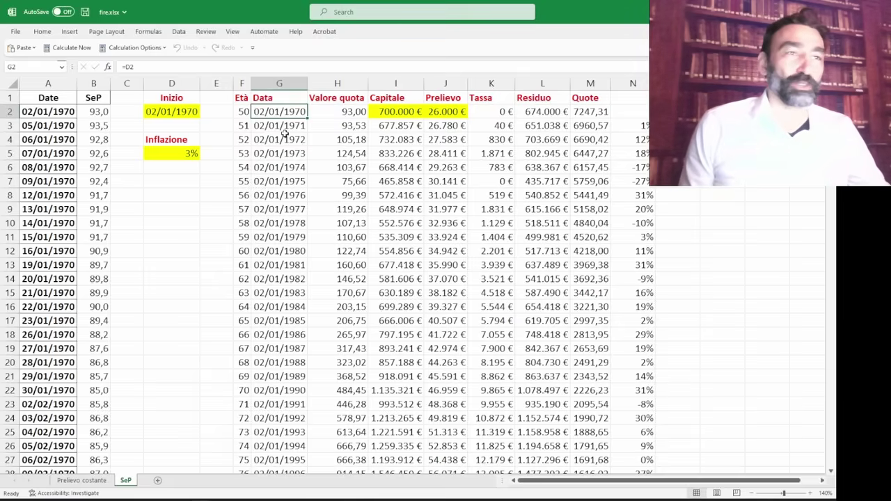
click(280, 126)
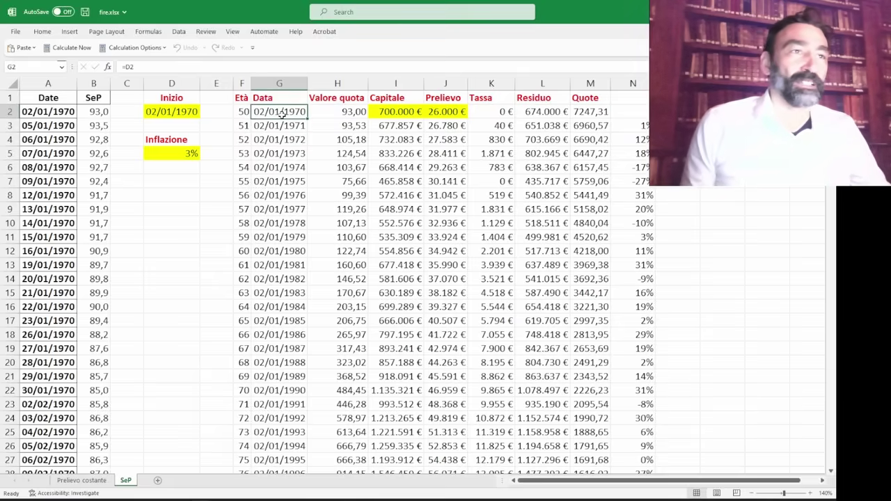
click(283, 111)
click(295, 128)
click(293, 145)
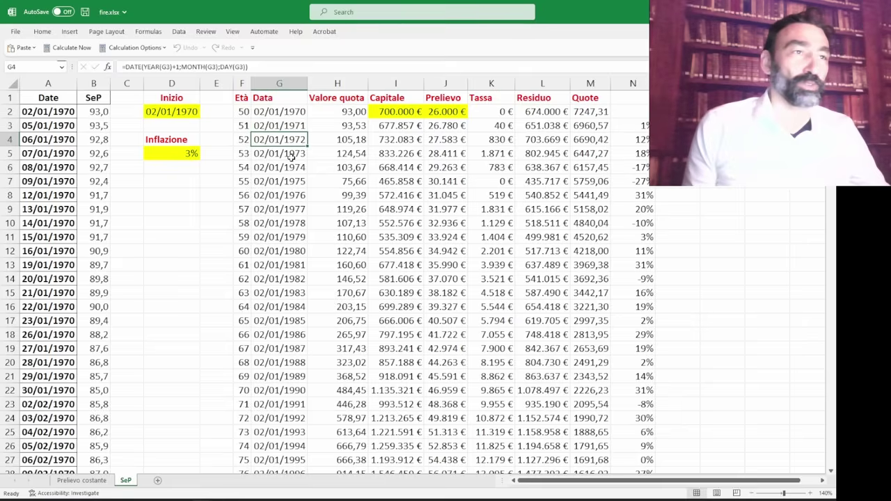
click(293, 158)
click(347, 114)
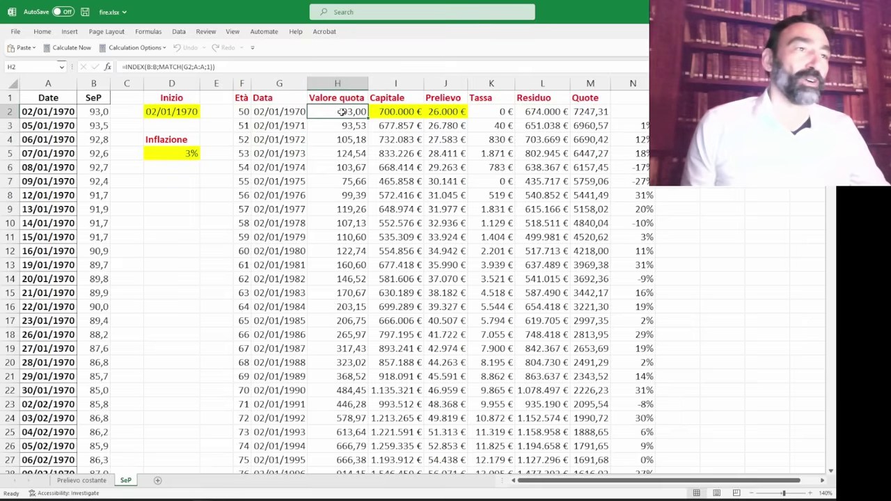
Examine the first-year Capitale, Prelievo, Tassa, Residuo and Quote cells in row 2, including the formula behind Residuo.
key(Right)
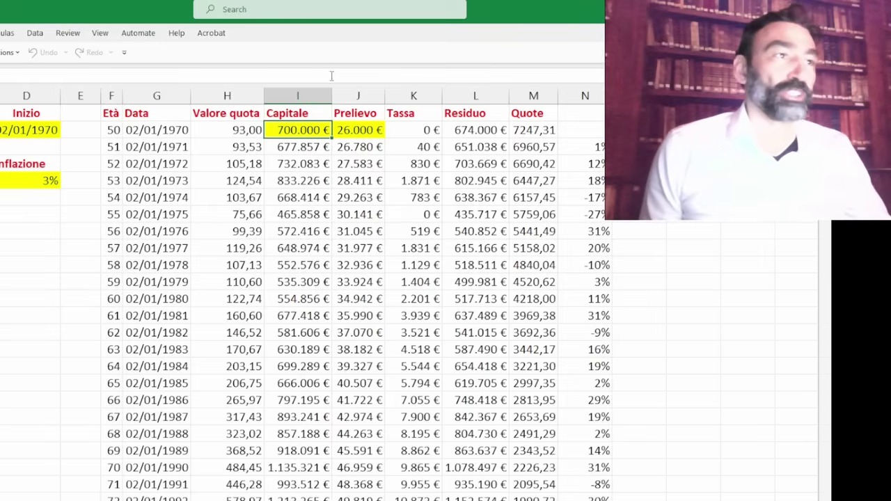
click(357, 133)
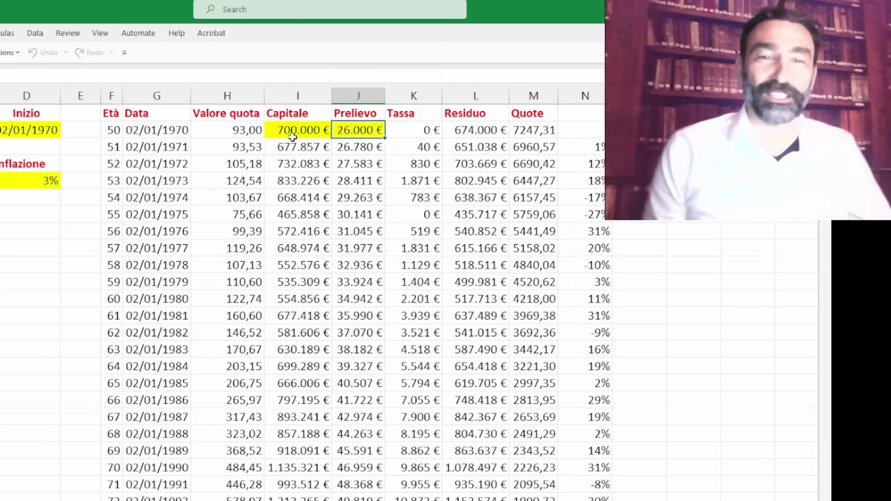
click(402, 133)
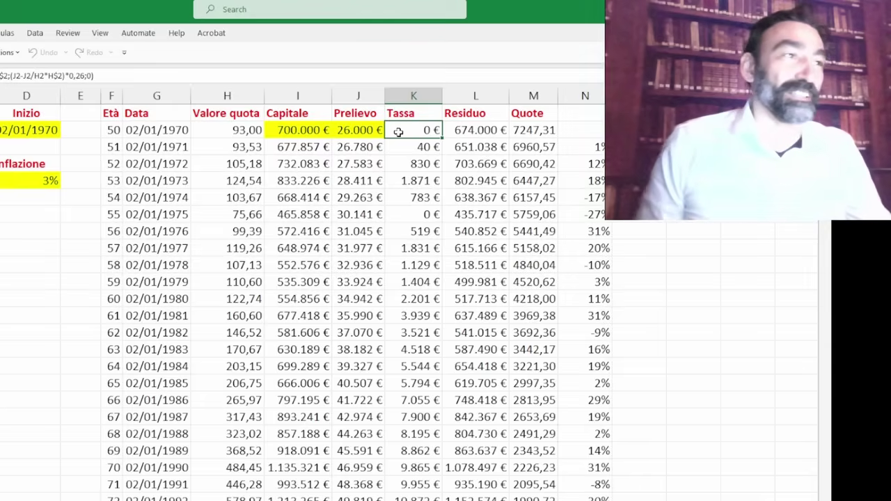
click(462, 127)
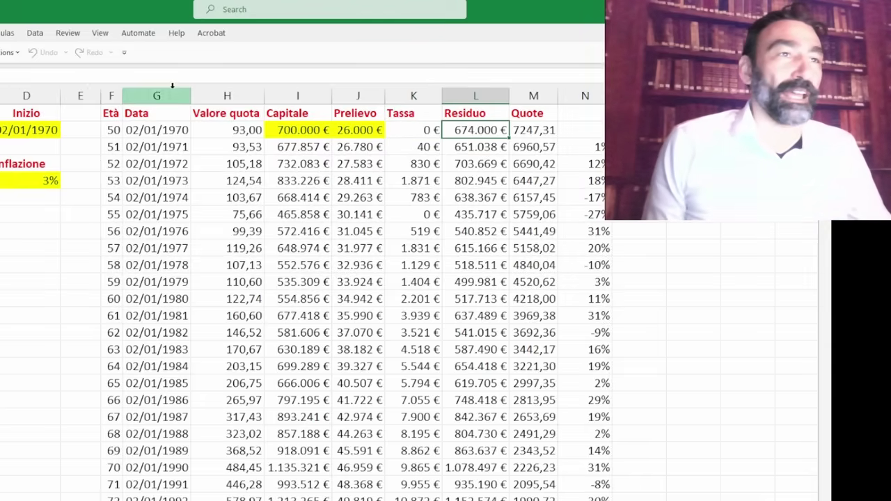
key(F2)
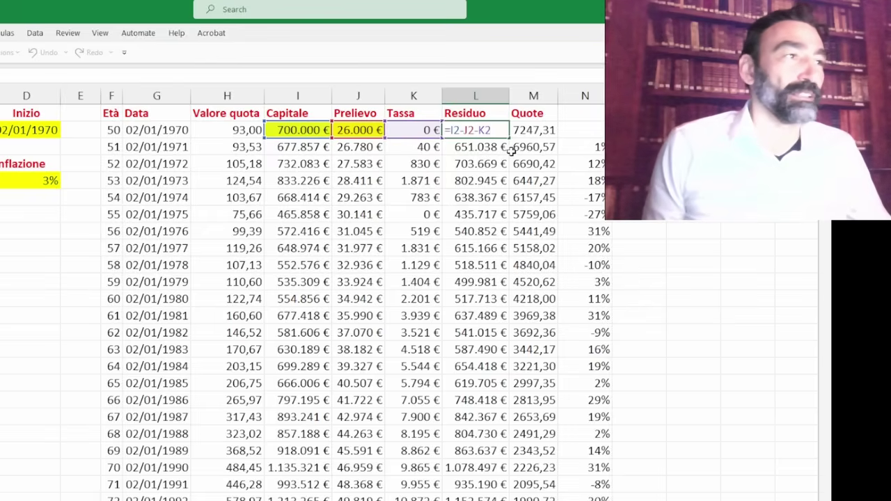
click(513, 163)
click(492, 136)
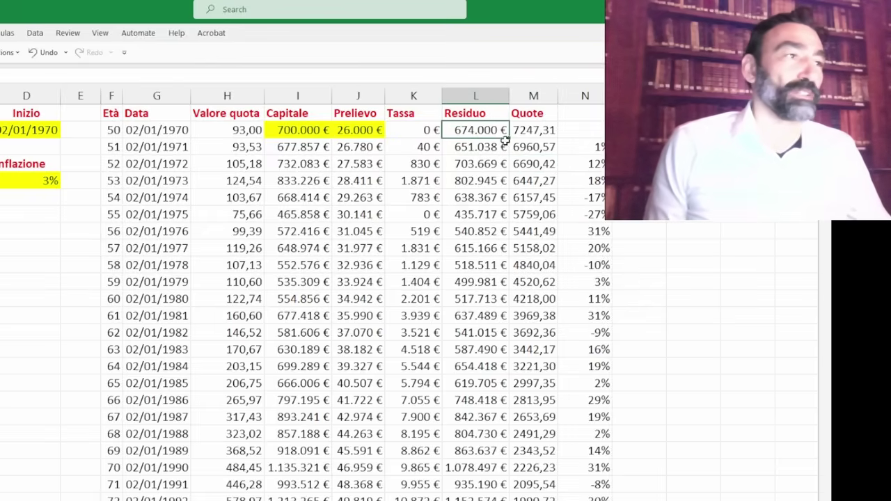
click(528, 133)
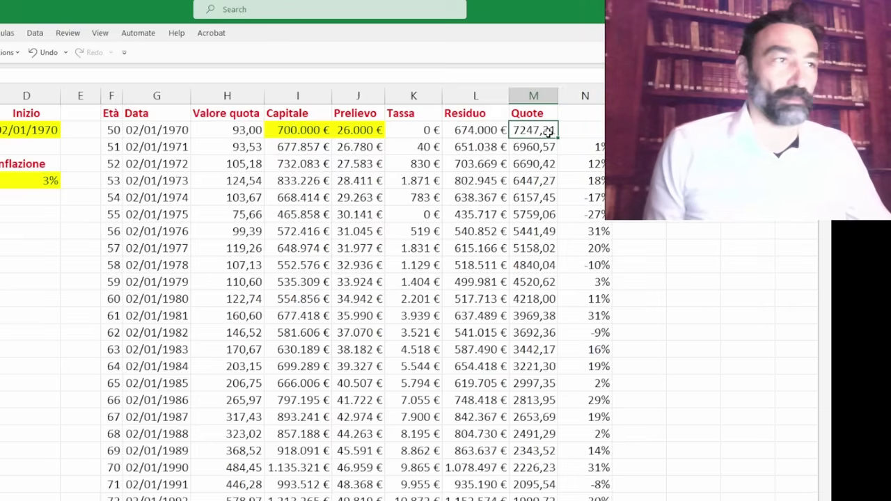
Examine the second-year formulas for Capitale in I3 and Prelievo in J3, including the inflation factor.
click(319, 147)
key(F2)
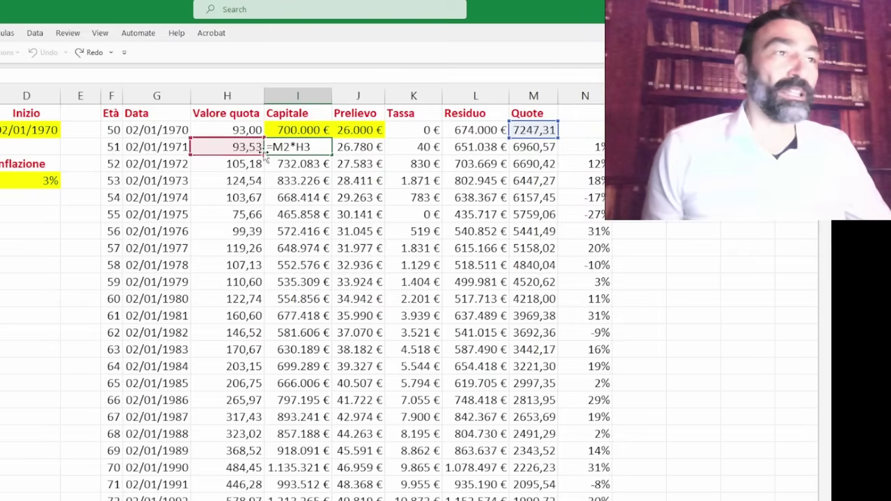
click(358, 146)
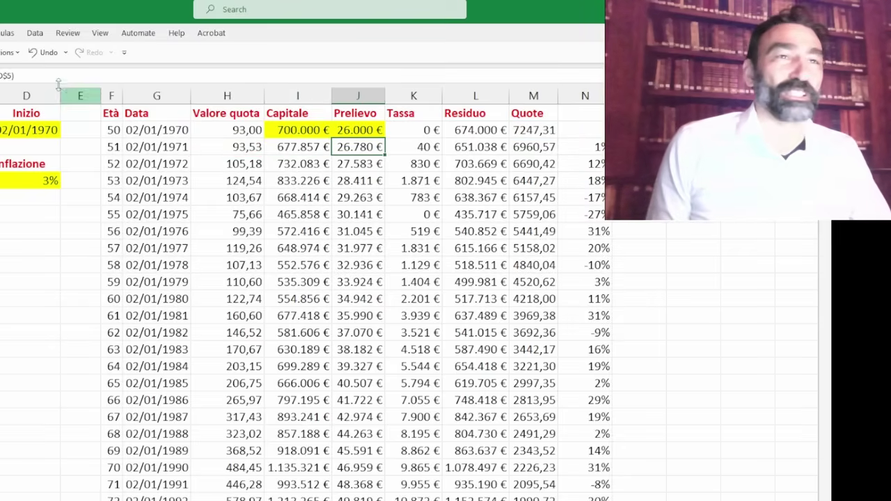
double_click(379, 149)
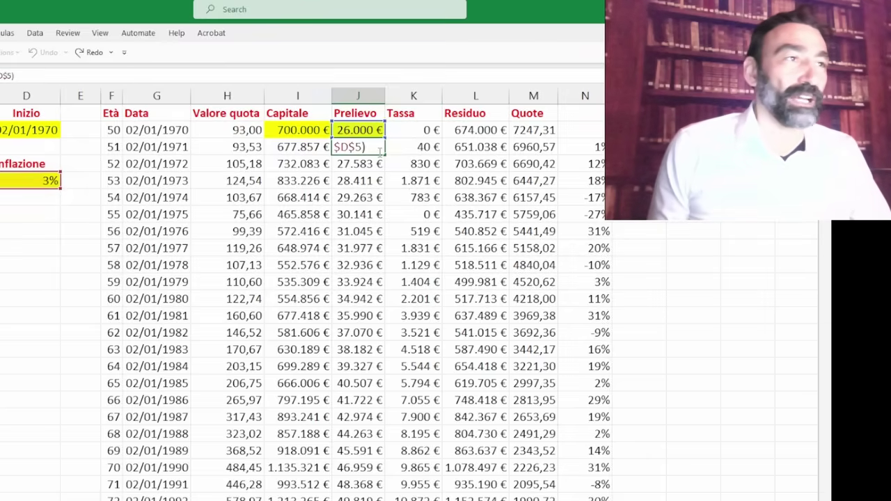
drag(358, 148, 415, 149)
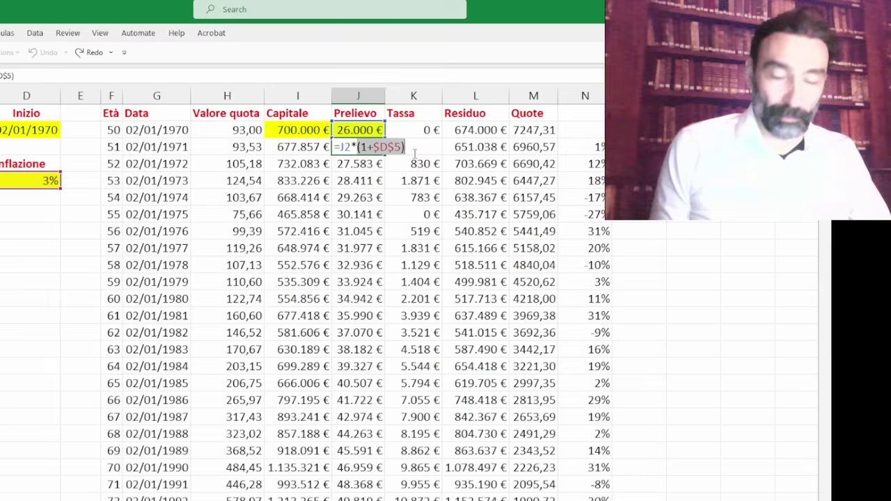
key(ctrl+Return)
Examine the Tassa formula in K3, including its 0,26 tax rate and the withdrawal term J3.
click(421, 149)
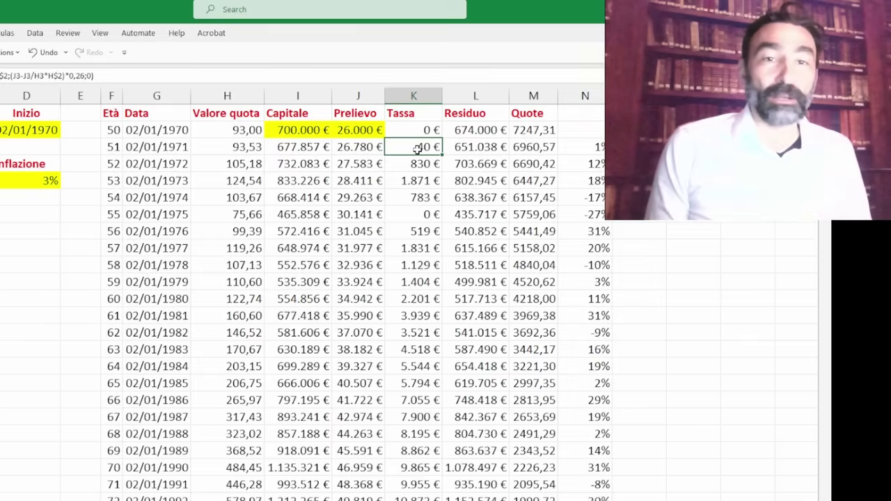
click(359, 150)
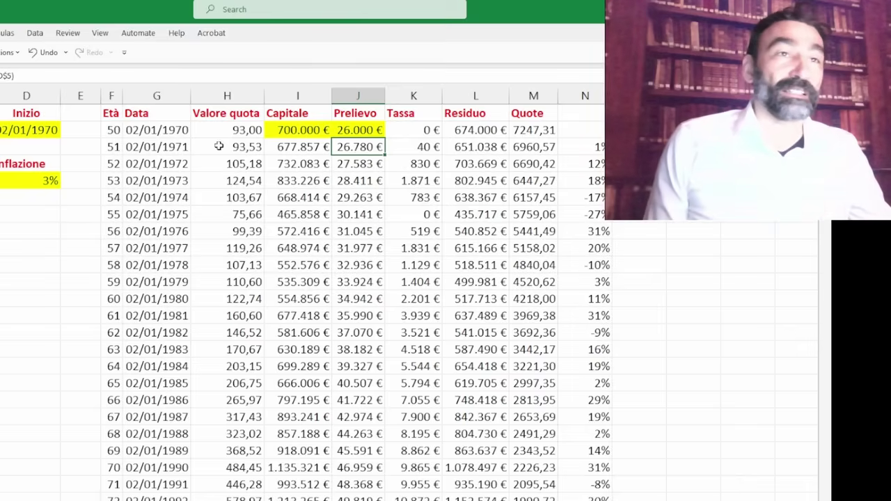
key(Right)
key(F2)
key(ctrl+Return)
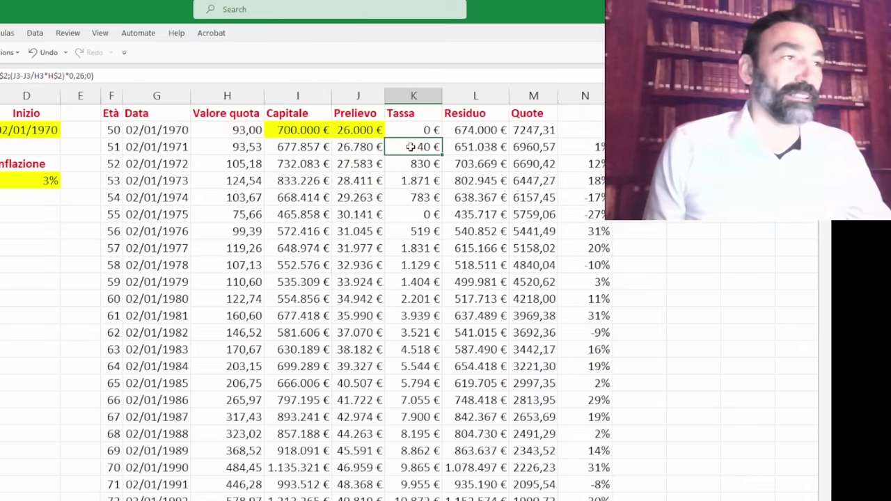
key(ctrl+z)
key(F2)
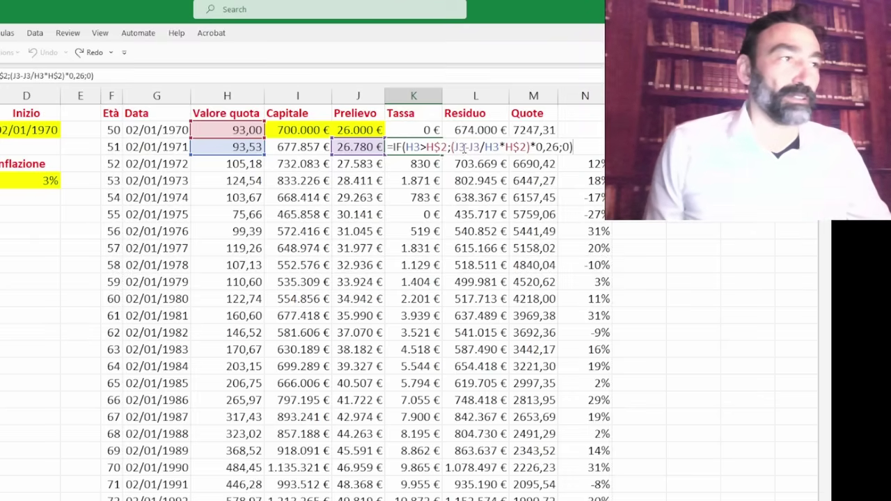
drag(537, 147, 561, 148)
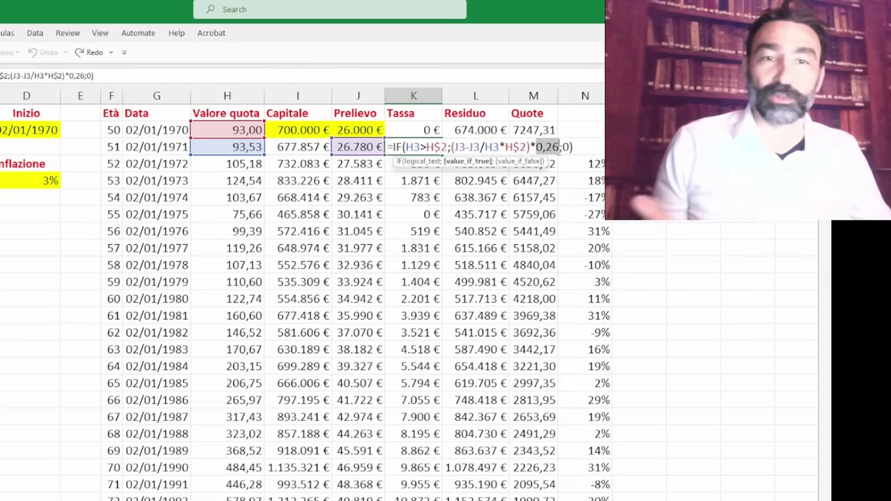
click(467, 146)
double_click(463, 147)
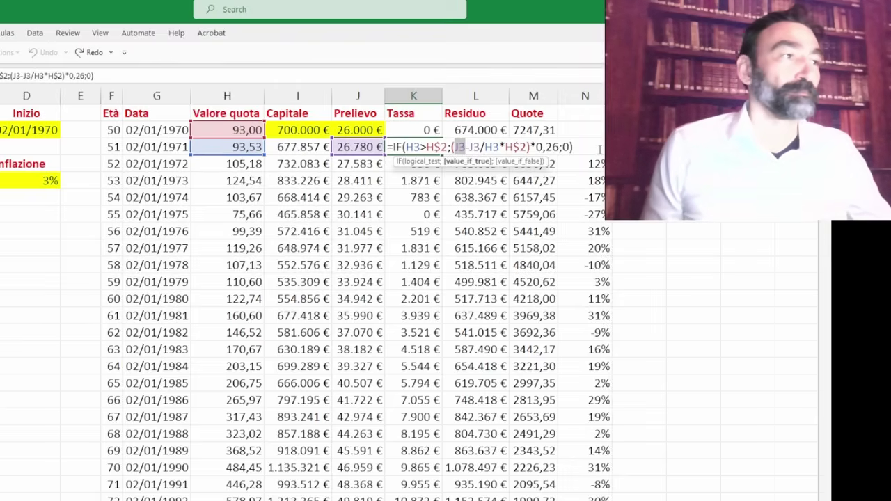
key(ctrl+Return)
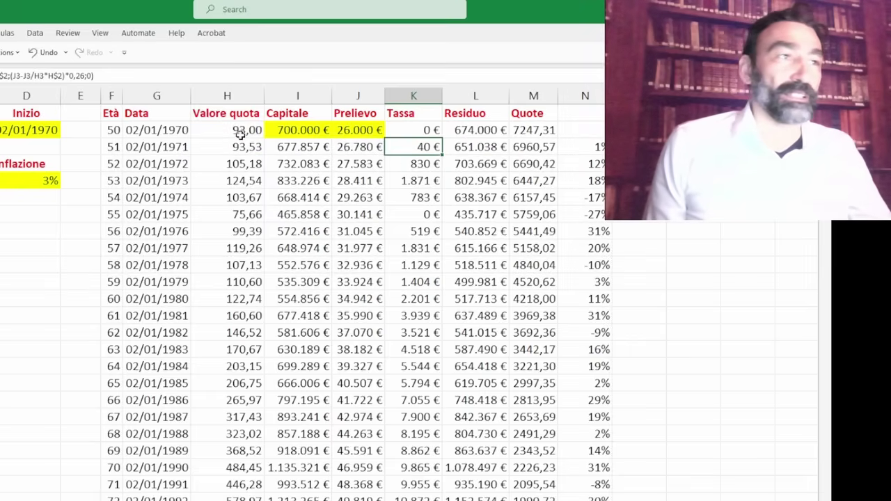
Replace the Tassa formula in K3 with =J3*0,26 and reselect the cell.
text(=)
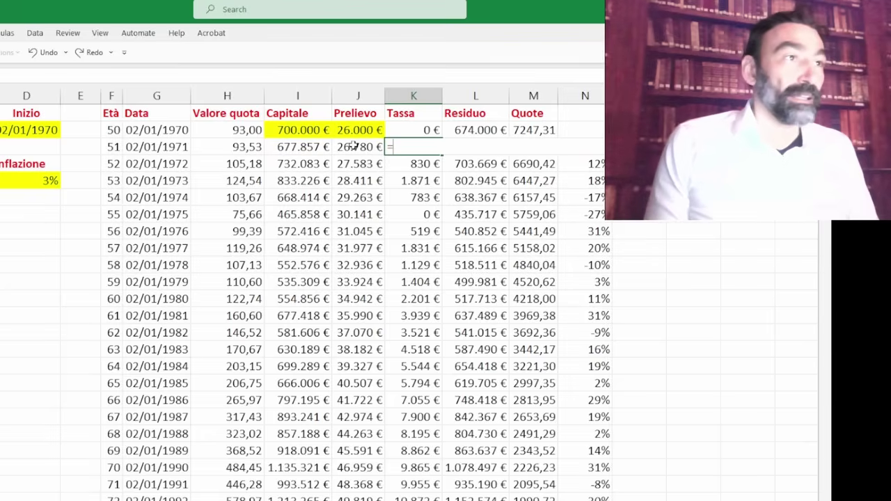
text(J3)
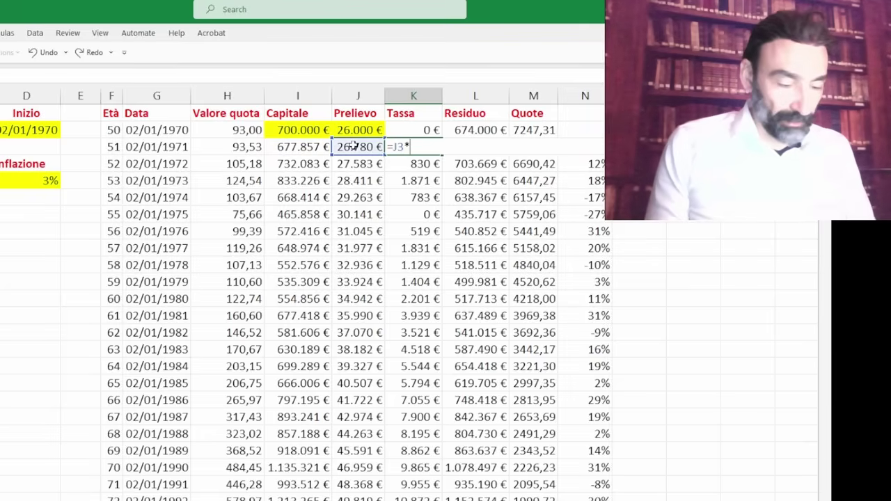
text(*0.26)
key(Return)
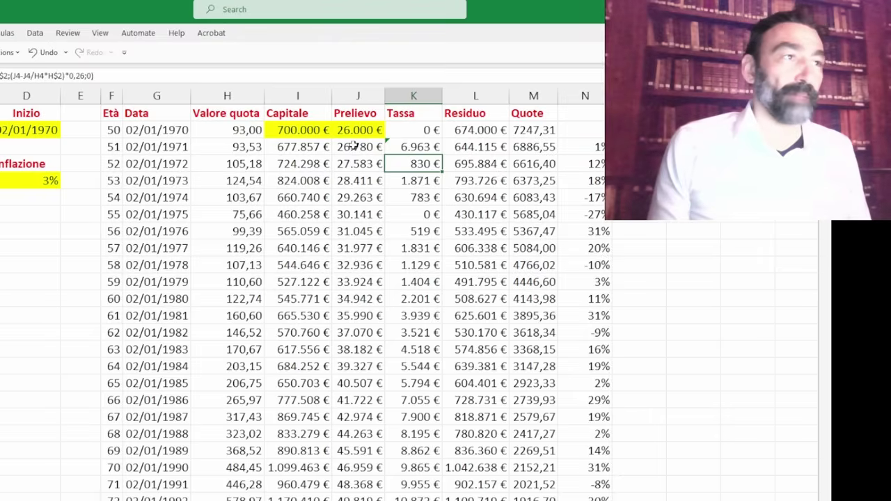
key(Up)
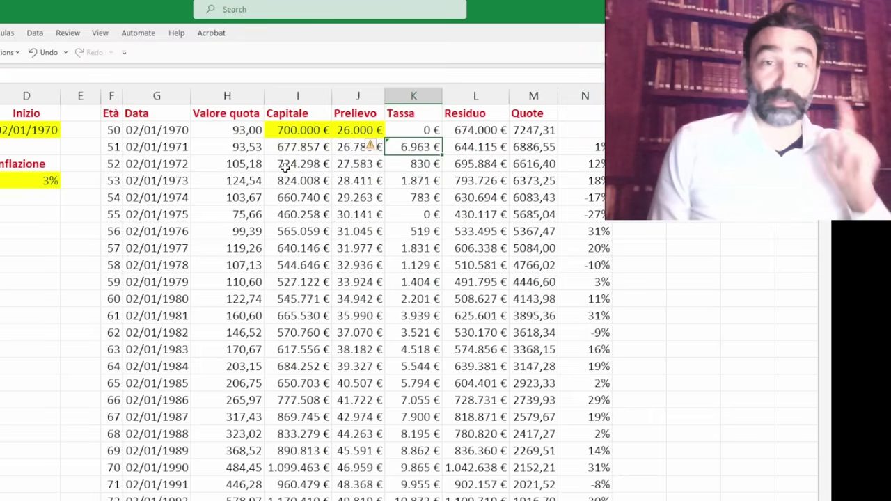
Undo the last change to the Tassa formula in K3 and check the restored formula there.
click(46, 52)
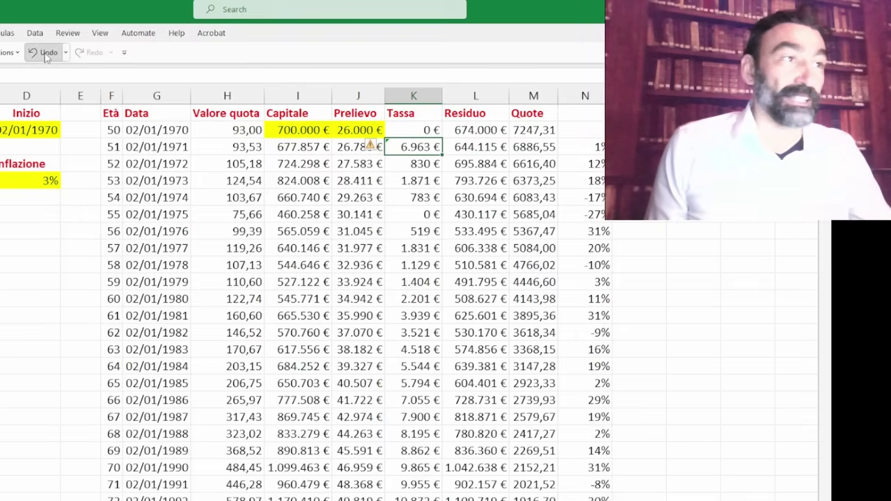
click(251, 148)
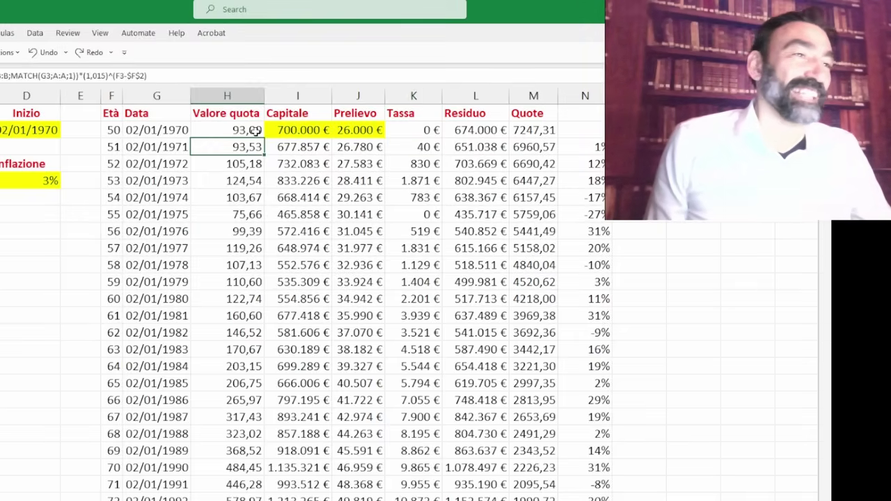
click(415, 146)
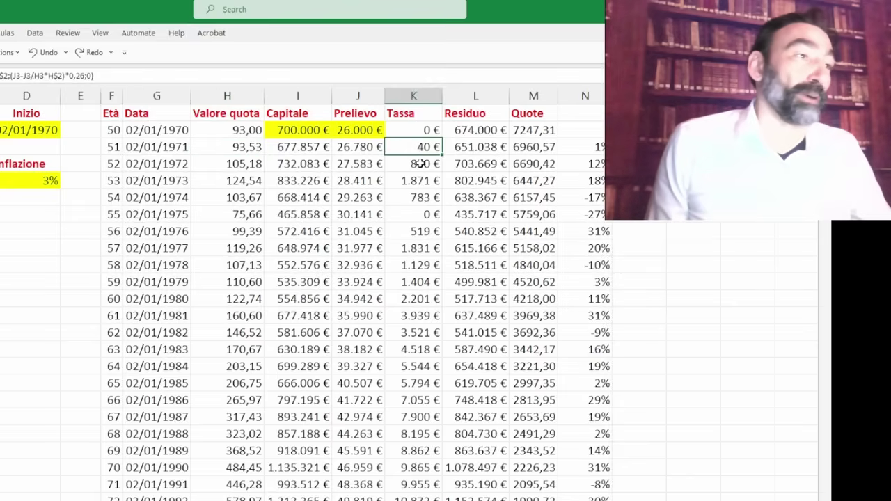
Examine the 1975 Tassa, Valore quota and Prelievo cells in row 7, comparing K7 with the first-year Tassa in K2.
click(426, 210)
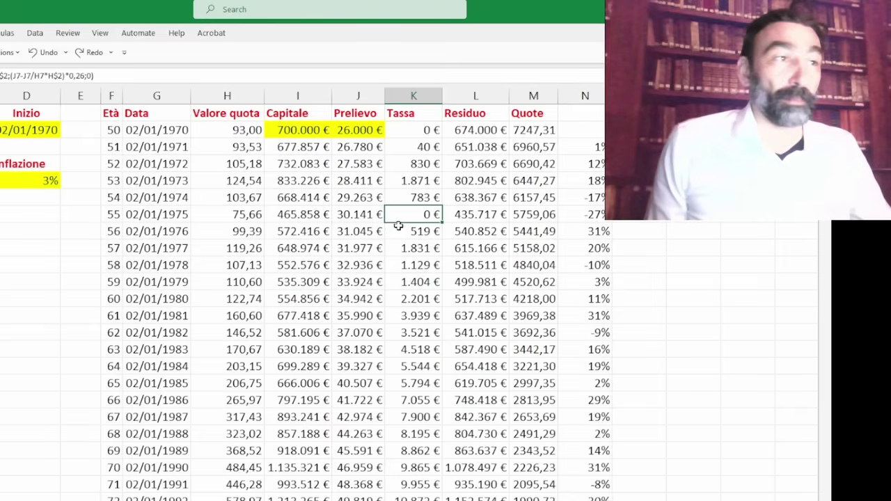
click(239, 214)
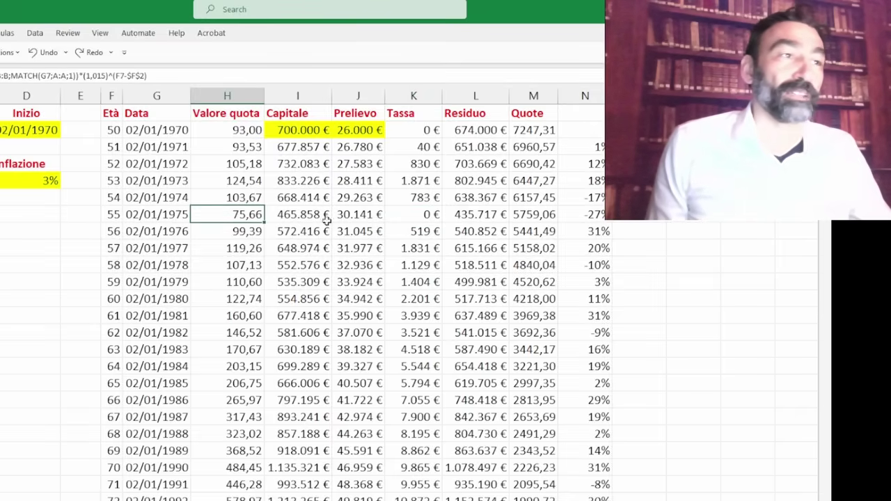
click(353, 216)
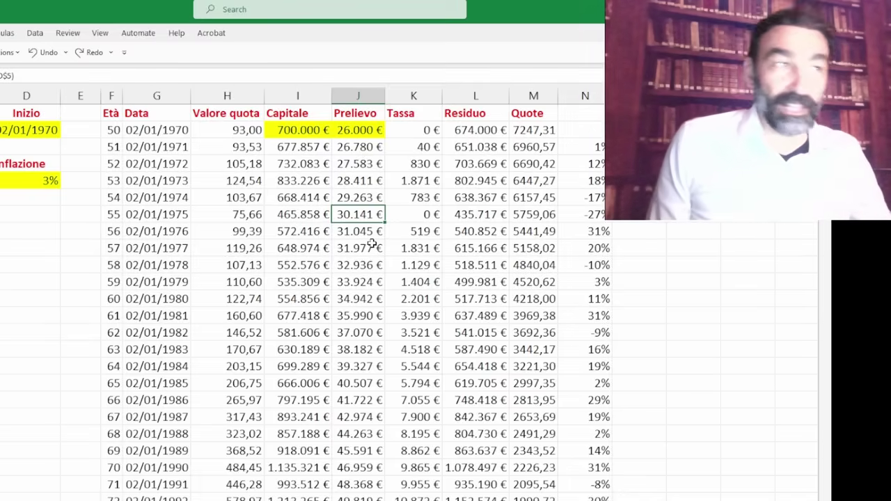
click(420, 212)
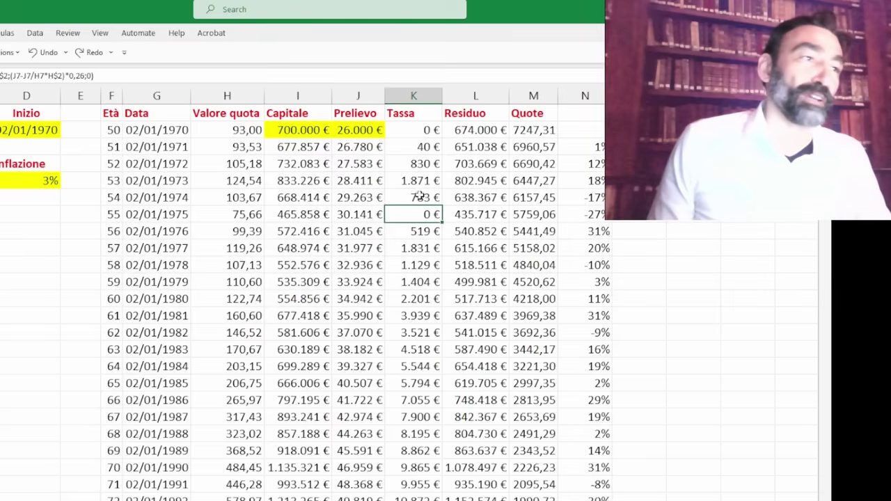
click(420, 130)
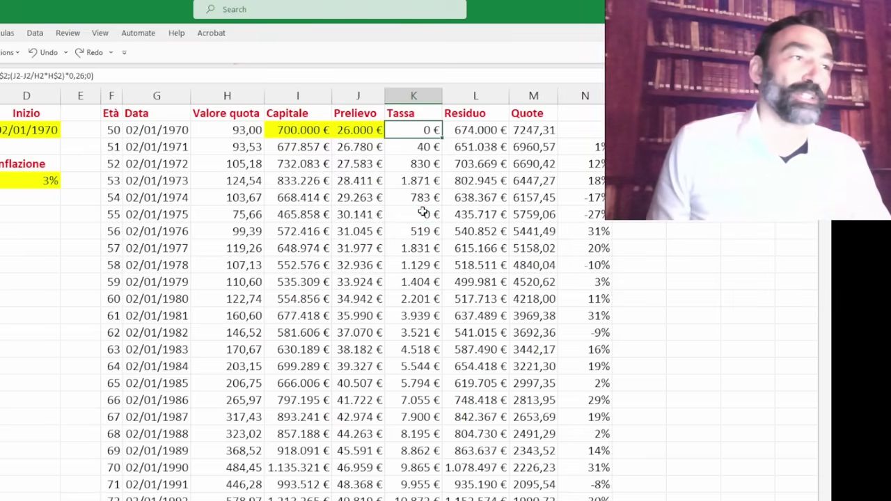
click(423, 213)
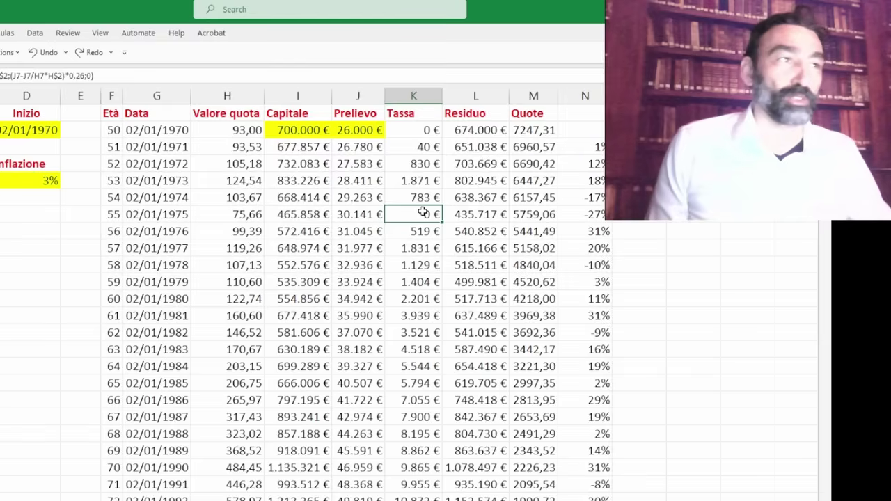
click(258, 216)
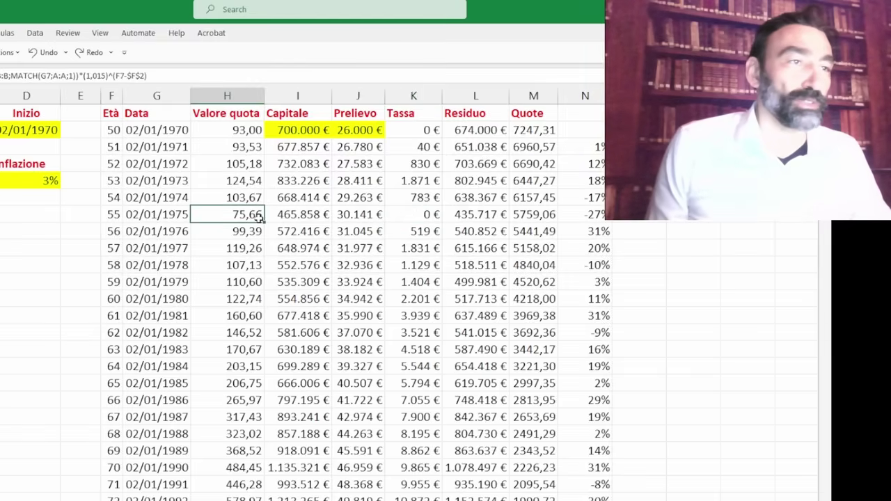
scroll(267, 298, down, 2)
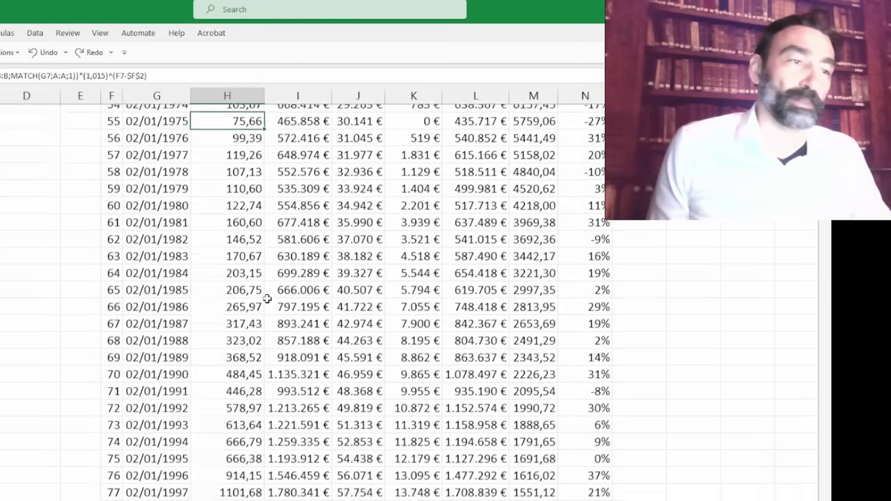
scroll(235, 390, down, 1)
scroll(244, 380, up, 3)
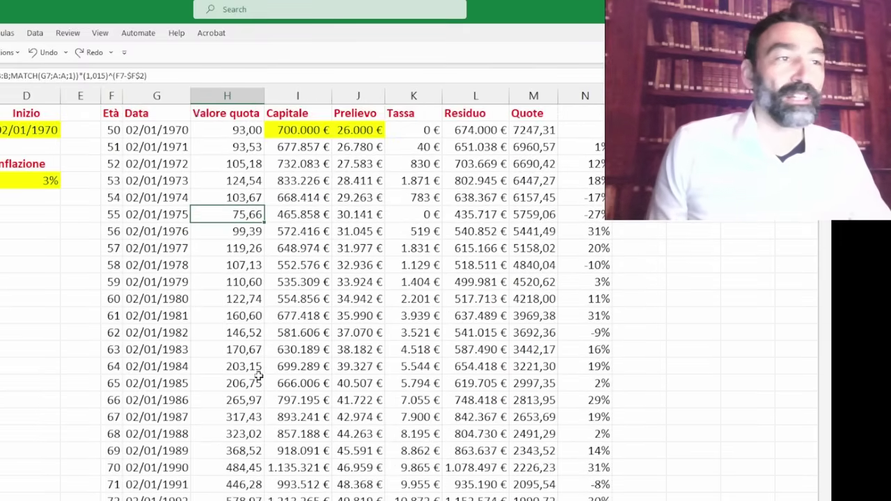
scroll(379, 319, down, 2)
scroll(381, 318, up, 2)
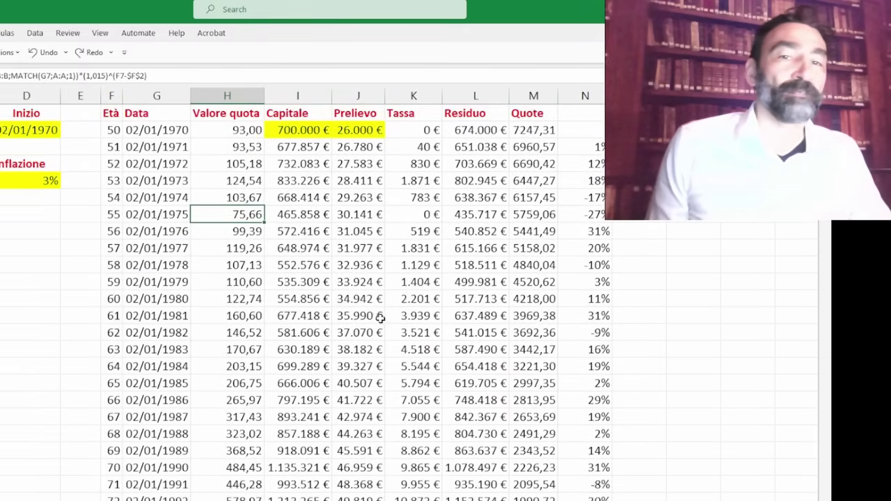
Try =J38*0,26 as the Tassa formula in K38 for the 2006 withdrawal, and undo that change.
scroll(422, 441, down, 5)
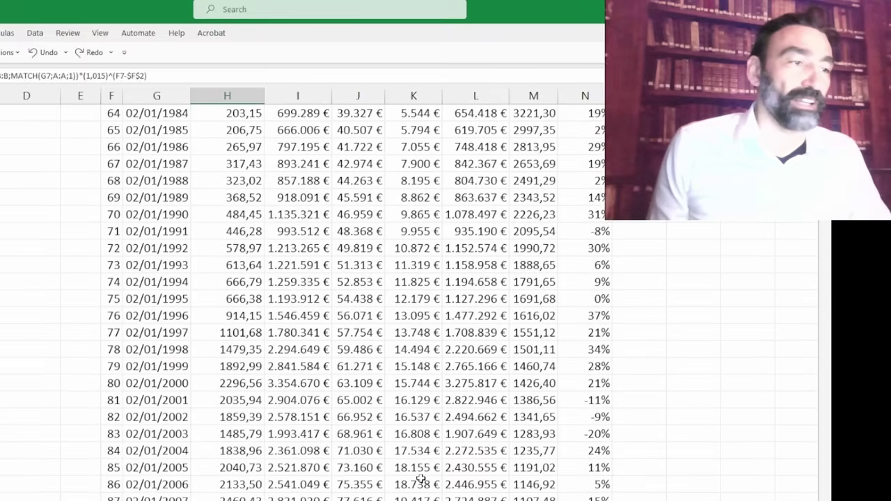
click(420, 481)
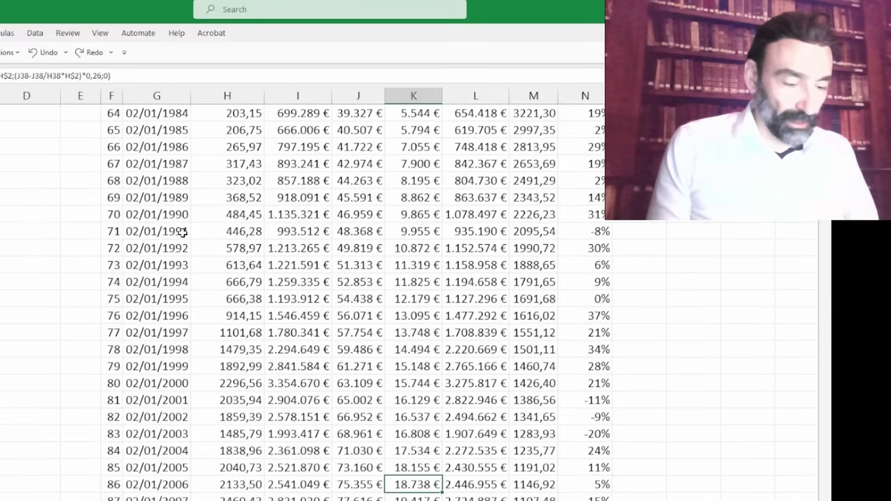
text(=)
click(374, 485)
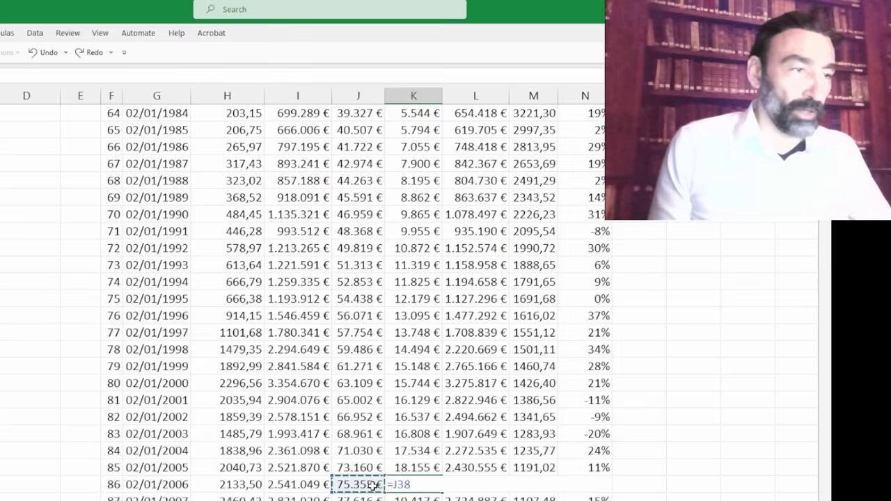
text(*)
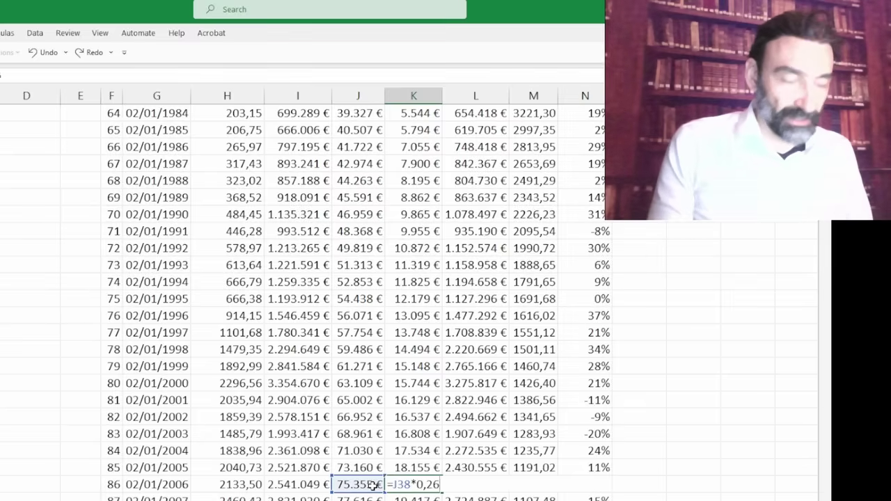
key(ctrl+Return)
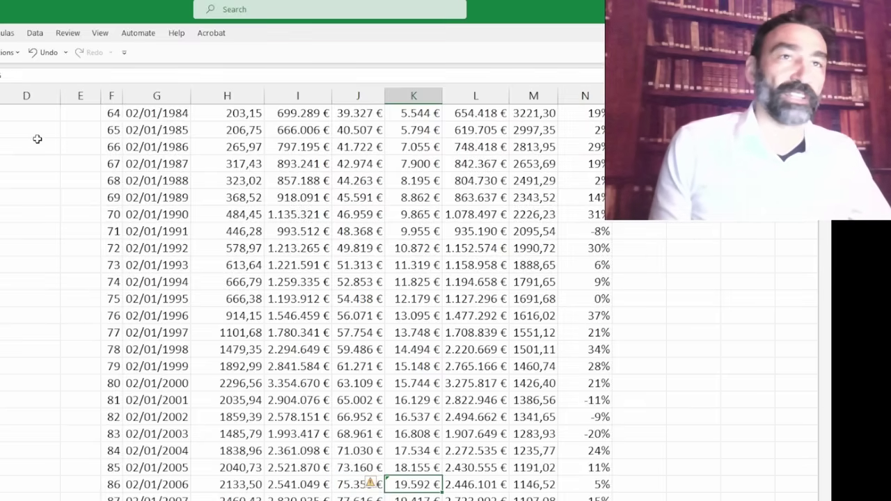
click(33, 52)
scroll(418, 279, up, 5)
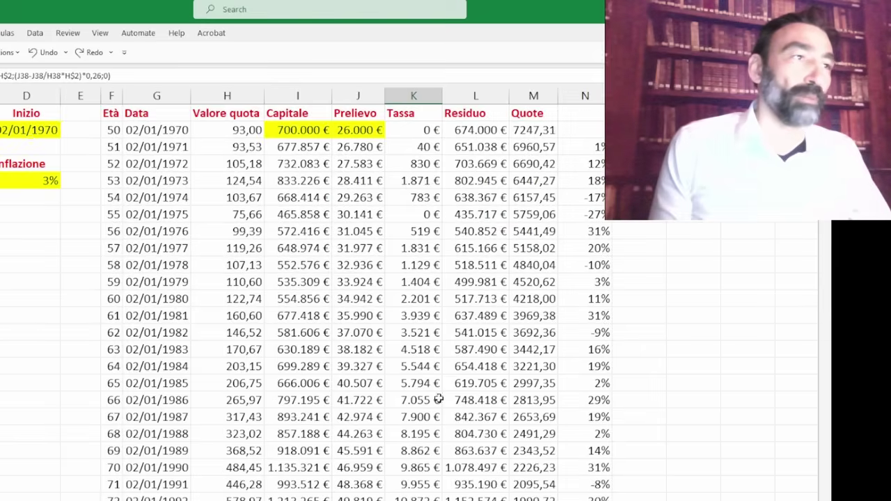
Examine the Tassa cells K4, K6 and K8 for 1972, 1974 and 1976, and the 1972 Residuo in L4.
click(432, 165)
click(426, 164)
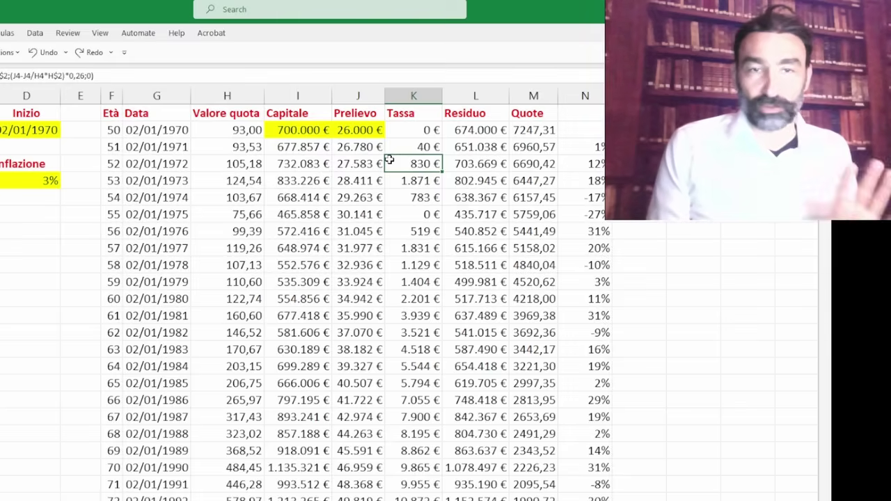
click(404, 196)
click(414, 231)
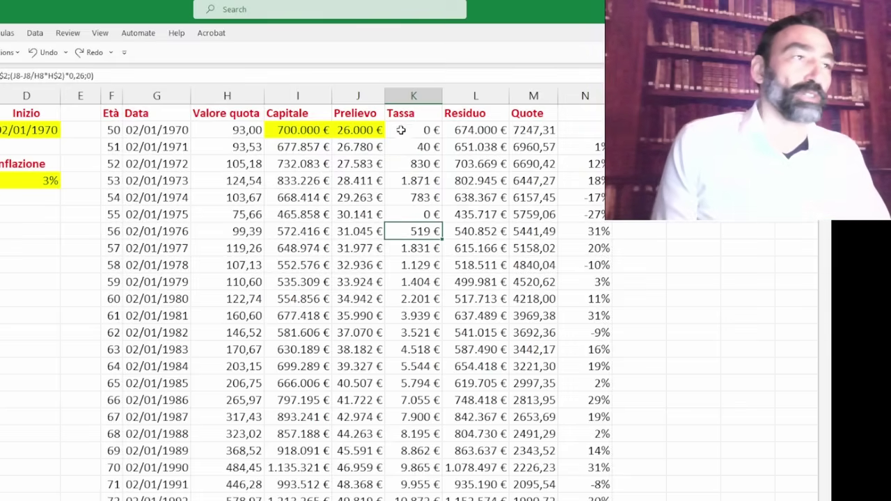
click(465, 163)
scroll(429, 364, down, 2)
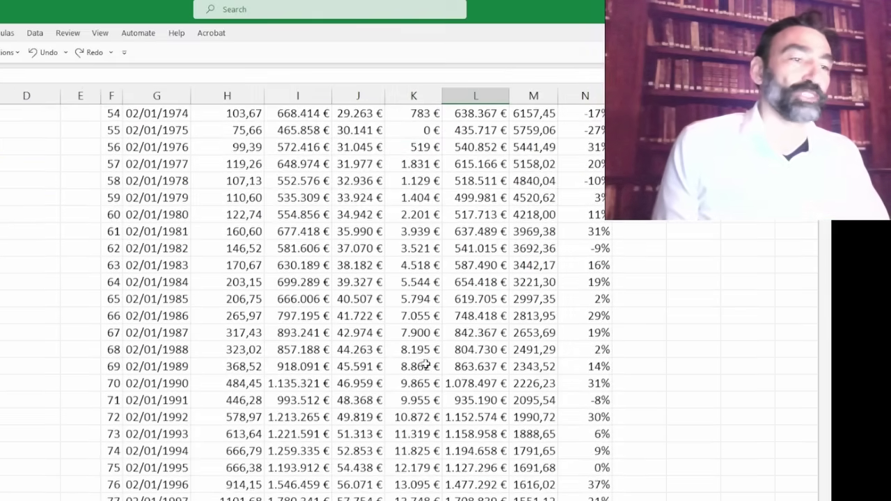
scroll(404, 355, up, 2)
Check the starting Capitale and Prelievo in I2 and J2, and select the yearly returns in N3:N52 to read their summary.
click(285, 131)
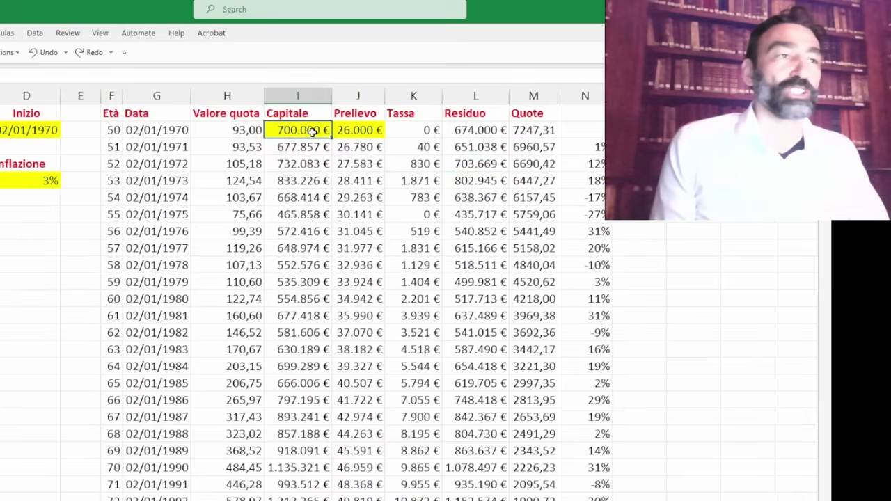
click(346, 132)
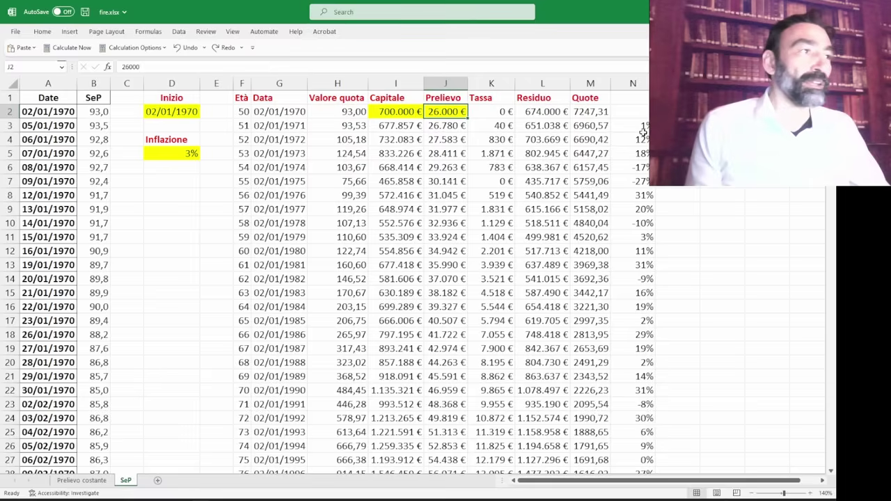
drag(641, 125, 649, 418)
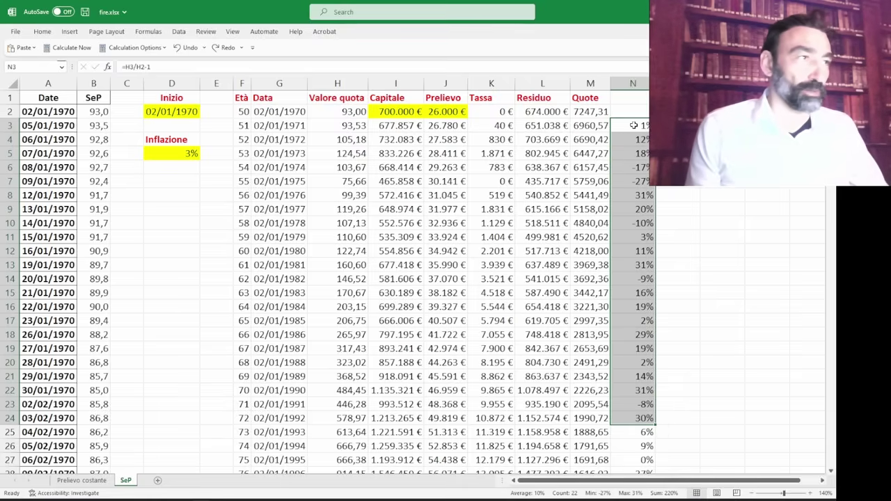
drag(630, 127, 634, 446)
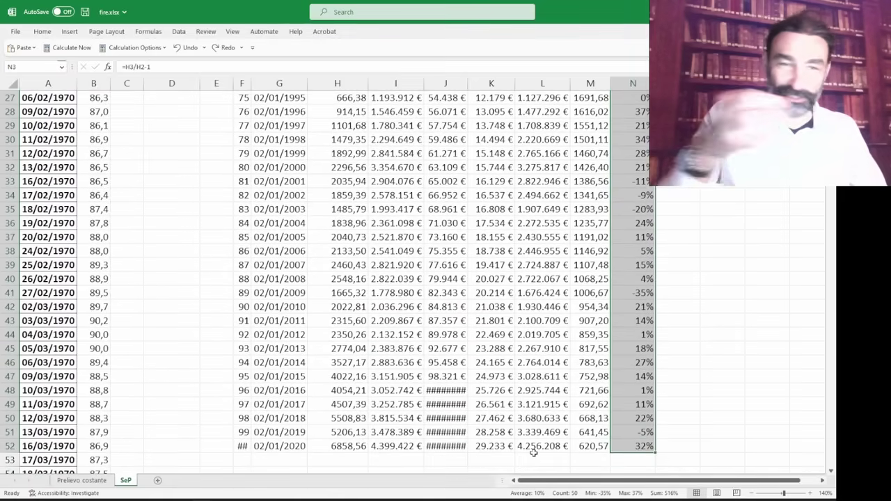
scroll(536, 447, up, 9)
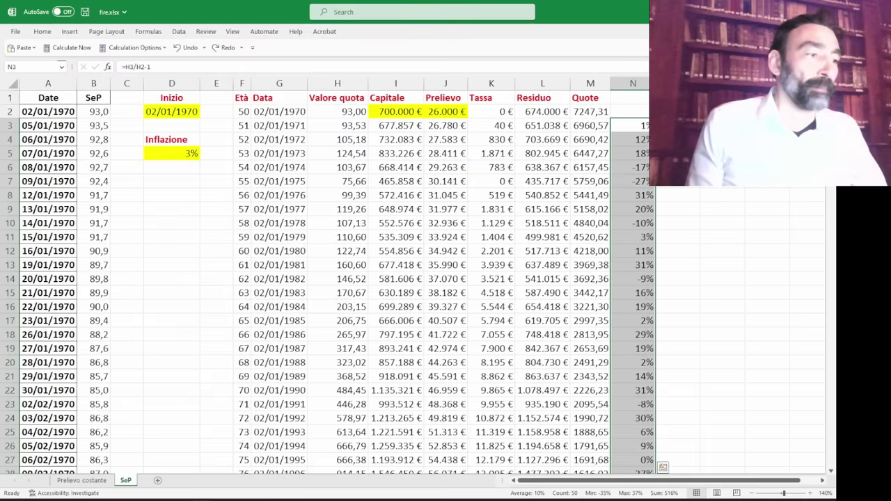
Examine the yearly returns for 1974 and 1975 in N6 and N7, and the 1975 Capitale formula in I7.
click(636, 223)
click(645, 168)
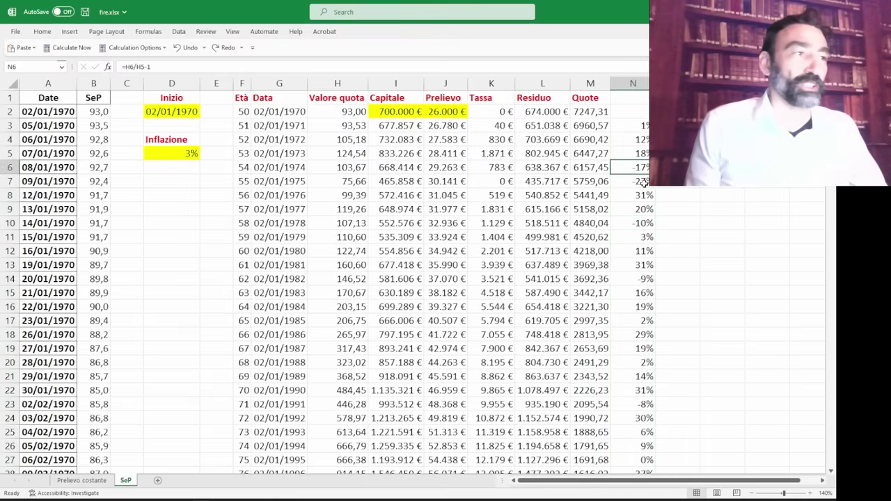
click(644, 183)
click(365, 185)
click(392, 180)
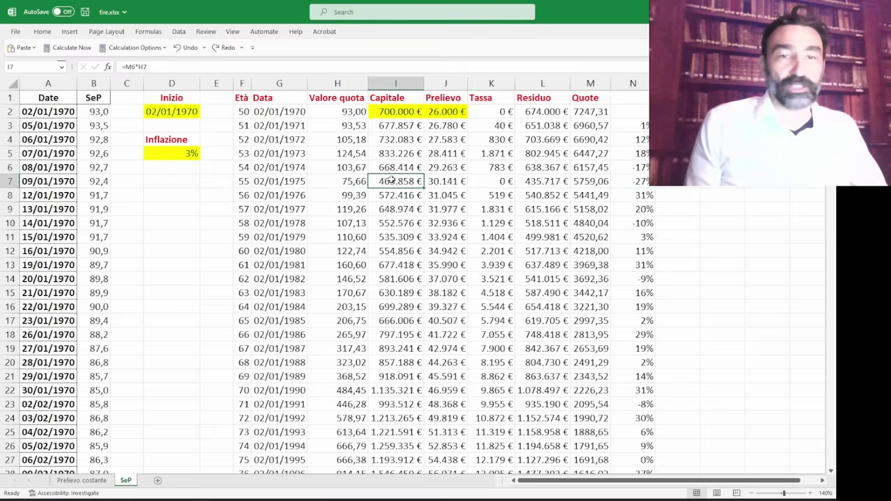
Compare the starting Capitale in I2 with the 1975 and 1976 Capitale in I7 and I8.
click(402, 113)
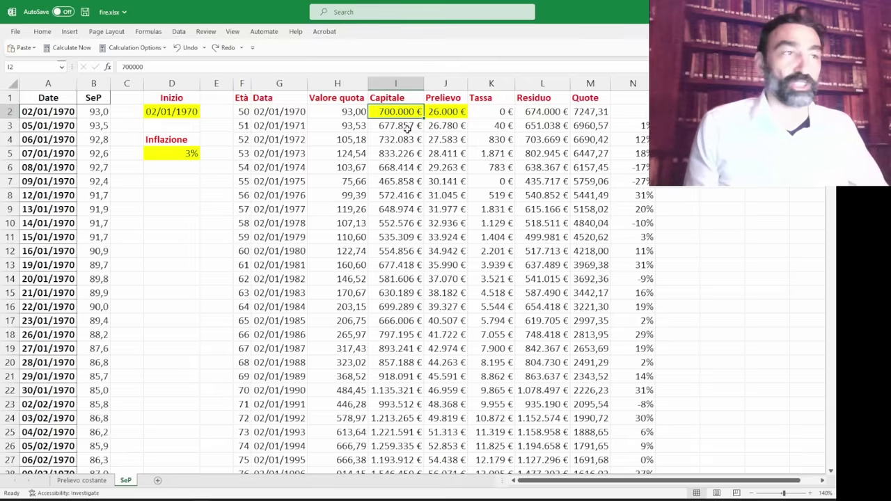
click(403, 180)
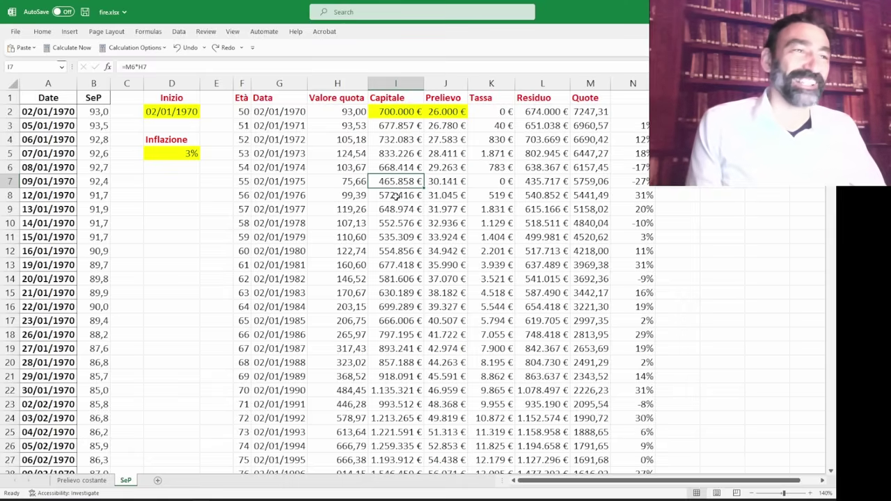
click(395, 197)
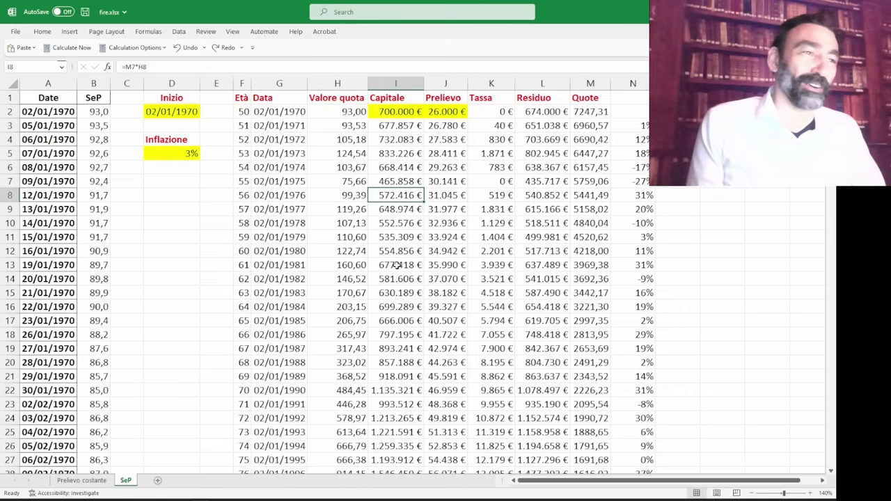
Review the yearly table down to 2020 and widen the Prelievo column J to fit its largest amounts.
scroll(404, 311, down, 1)
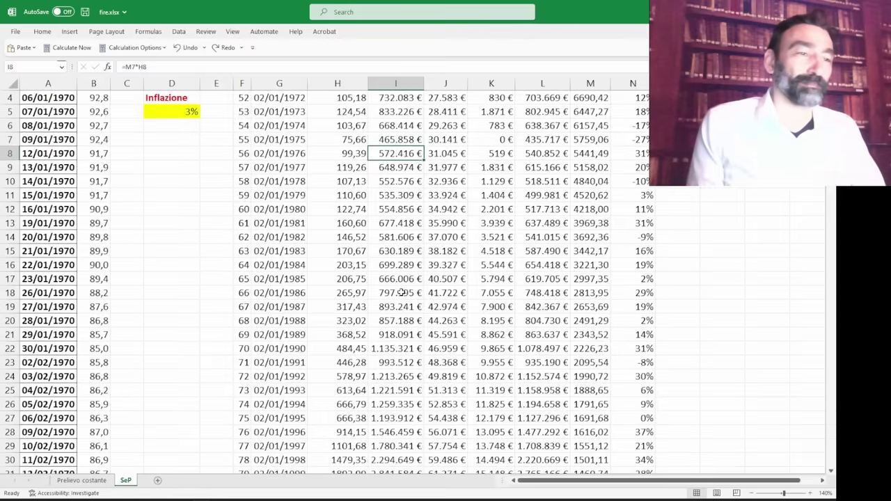
scroll(406, 259, up, 1)
scroll(406, 259, down, 10)
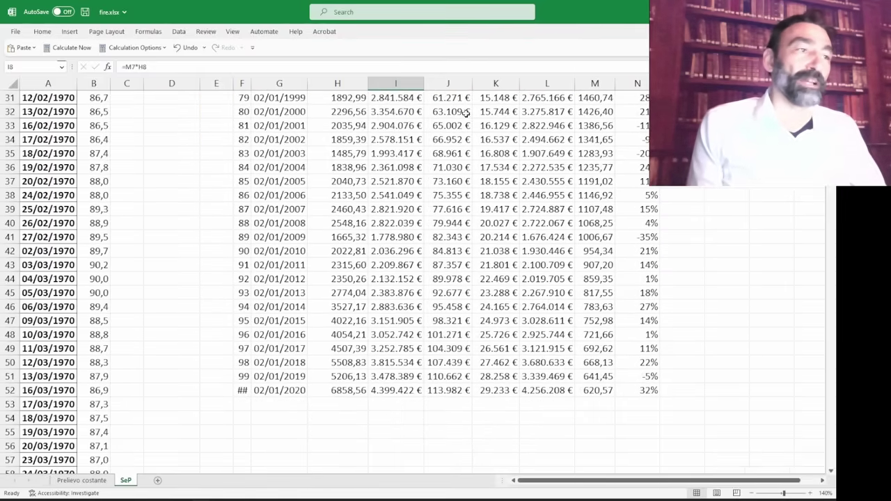
Select the first twenty yearly returns in N3:N22 to read their summary.
scroll(453, 189, up, 10)
drag(647, 129, 653, 389)
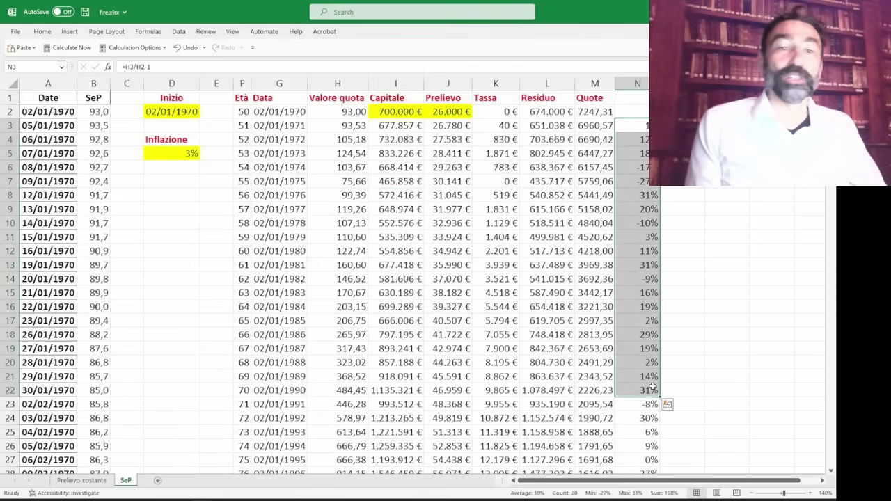
Try starting Capitale values of 500000 and 550000 in I2 and check the resulting yearly Capitale column.
click(653, 389)
click(501, 138)
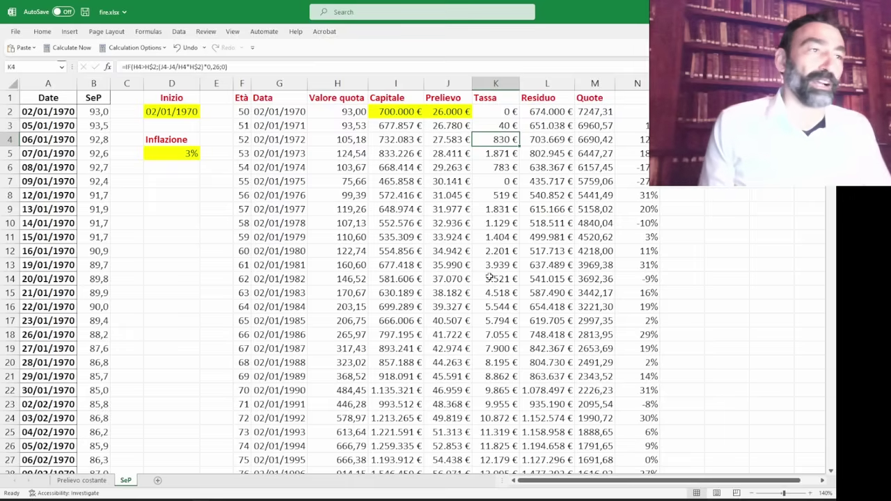
click(409, 112)
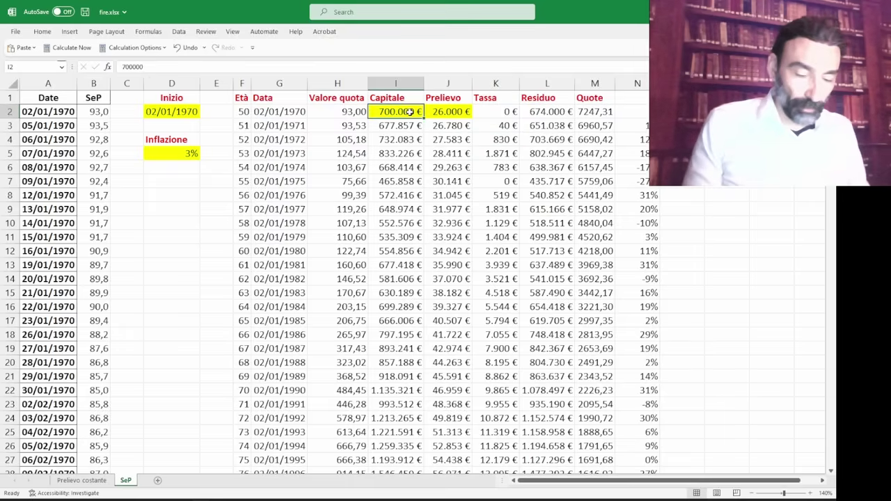
text(50000)
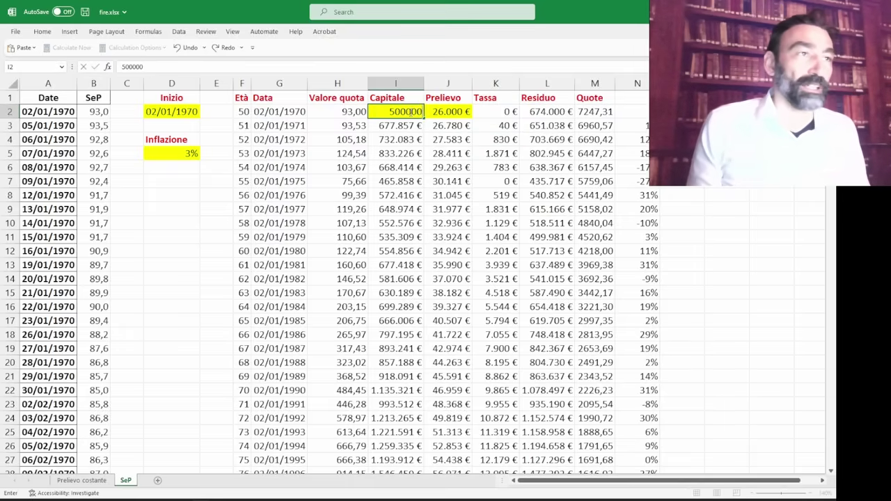
key(Return)
scroll(411, 375, down, 1)
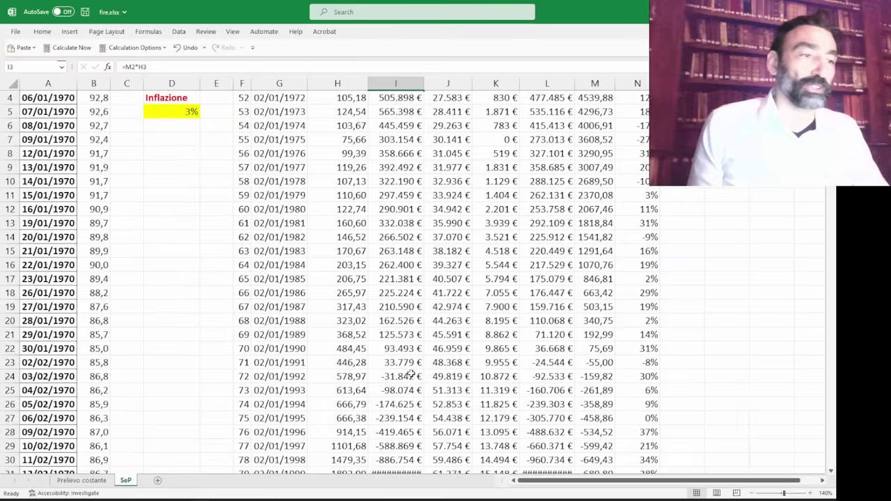
click(407, 378)
scroll(411, 389, up, 1)
Set the starting Capitale in I2 to 600000 and review the yearly Capitale down to the 2010s.
click(398, 110)
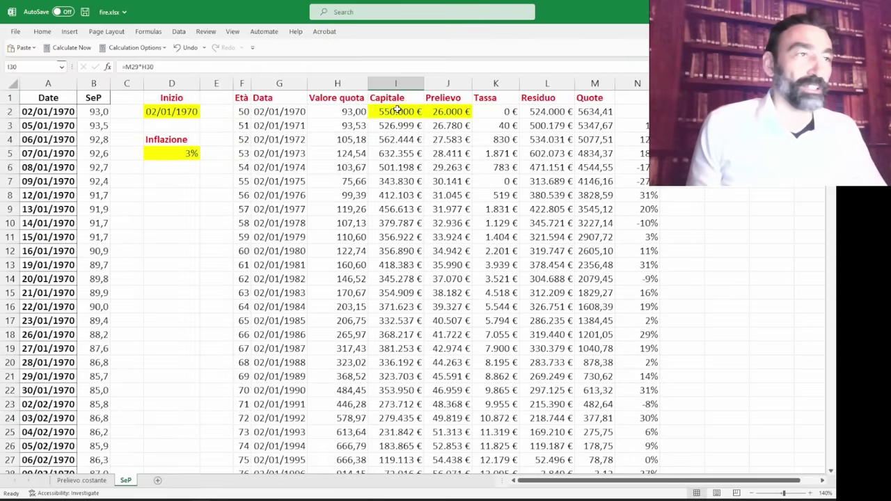
text(600000)
key(Return)
scroll(373, 233, down, 3)
scroll(373, 233, down, 4)
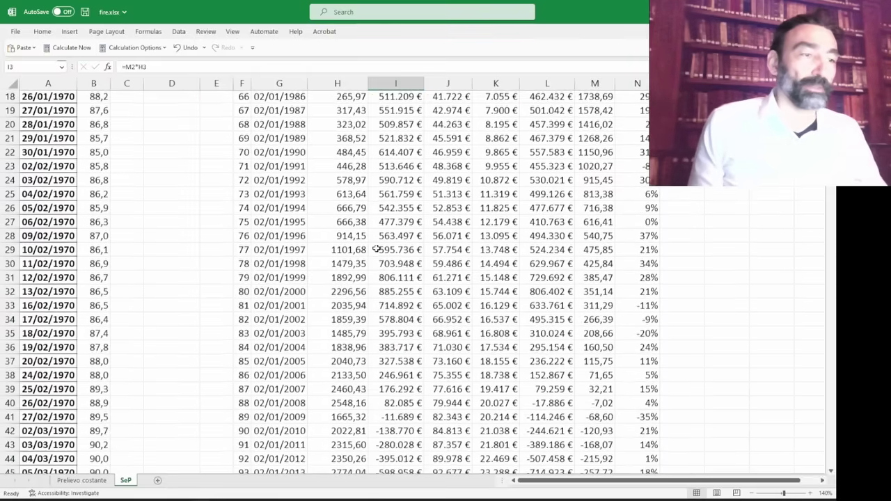
scroll(411, 380, up, 7)
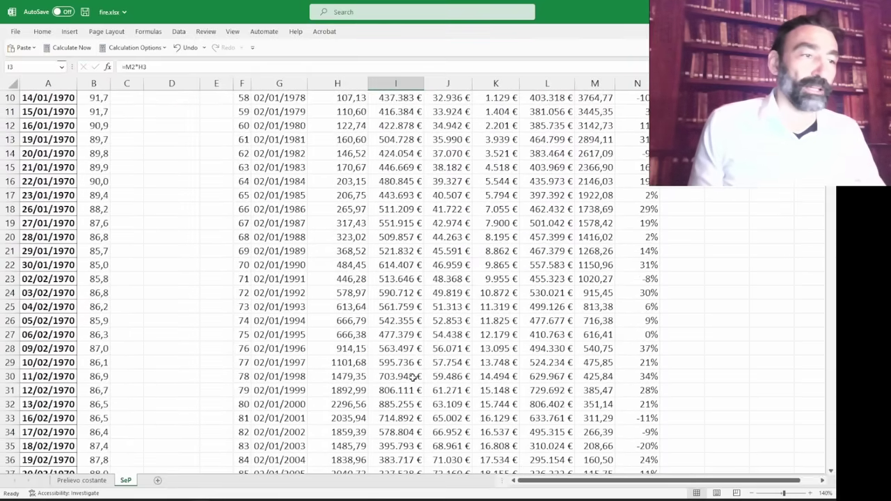
Set the starting Capitale in I2 to 650000 and review the yearly table down to 2020.
click(390, 113)
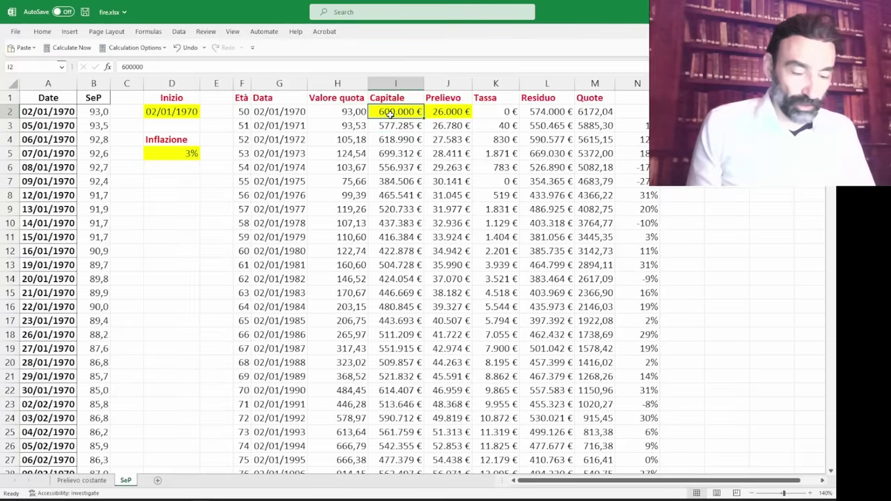
text(650000)
key(Return)
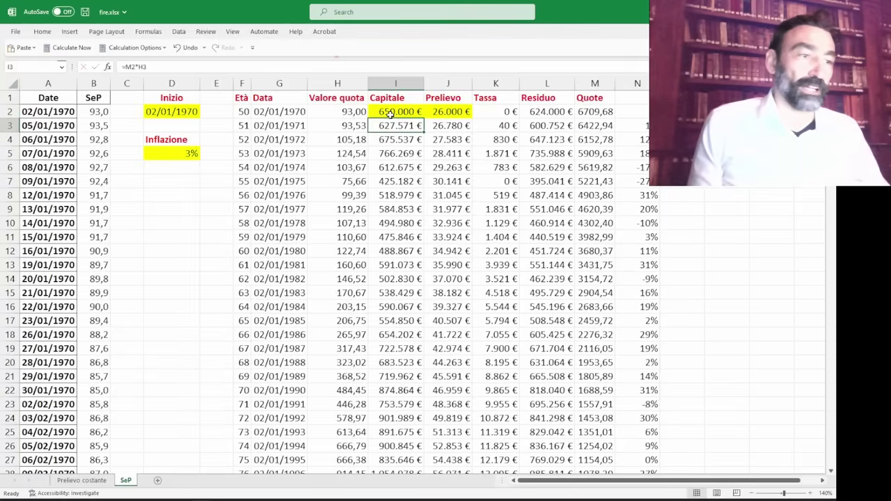
scroll(397, 160, down, 9)
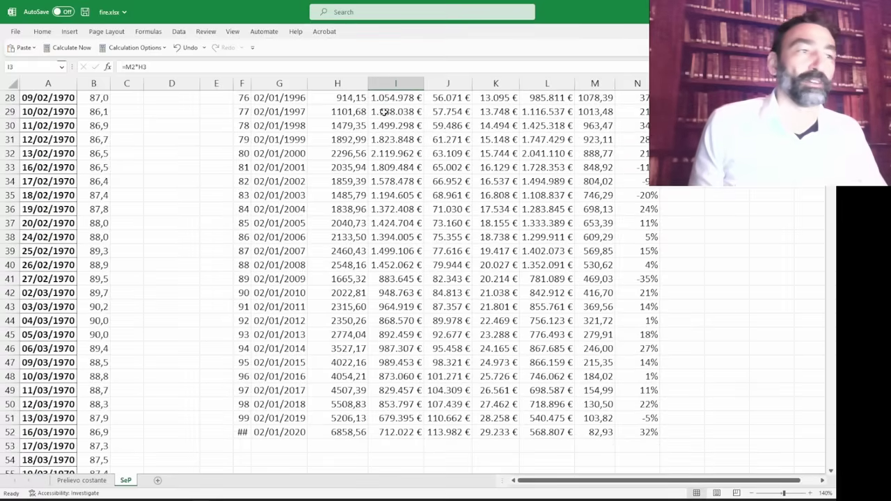
Examine the 2008 and 2009 Capitale, the 2009 return, the Capitale in I42:I52 and the Prelievo amounts from 2010 onward.
click(380, 264)
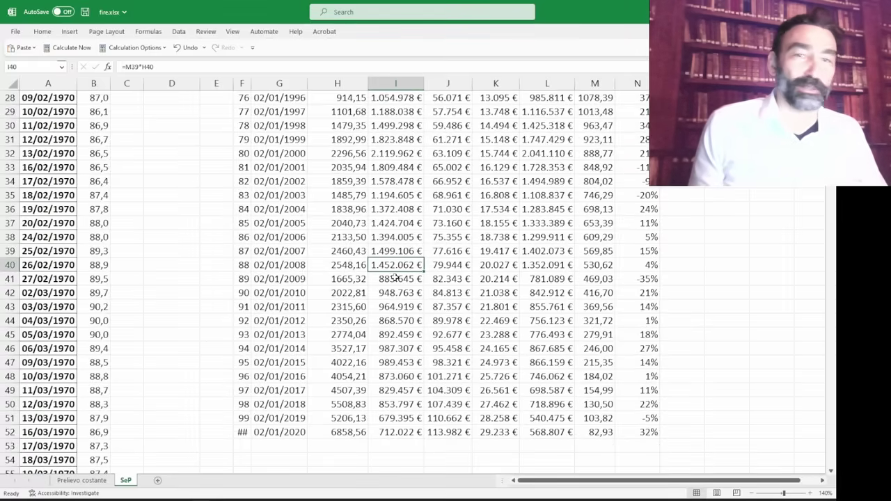
click(395, 279)
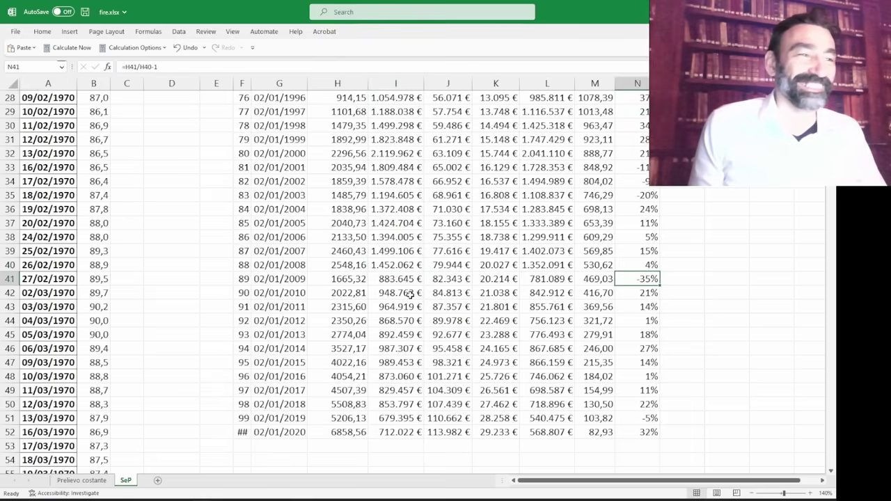
drag(410, 295, 413, 435)
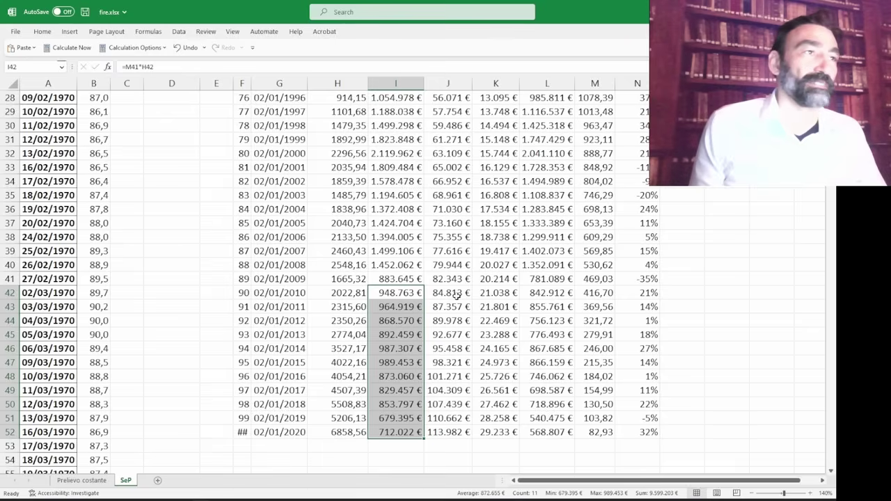
drag(454, 298, 480, 418)
click(448, 379)
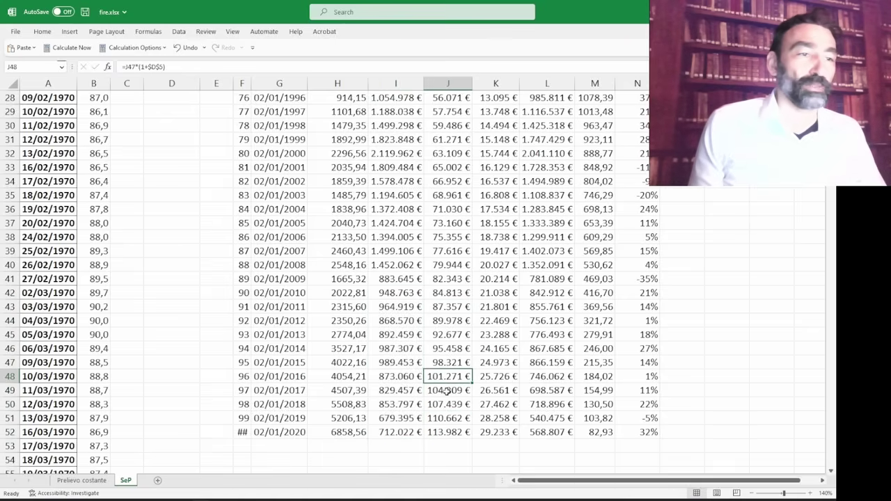
click(447, 391)
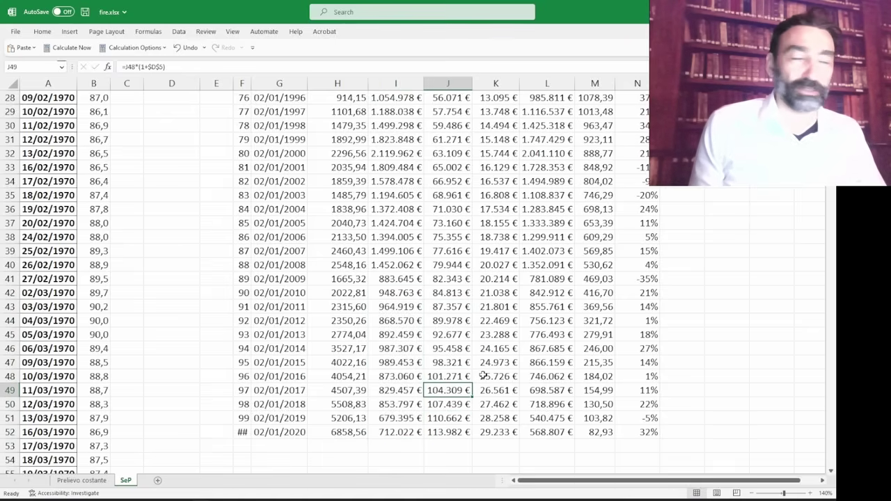
Examine the first simulated dates one by one in the Data column, from G2 to G6.
scroll(430, 387, up, 9)
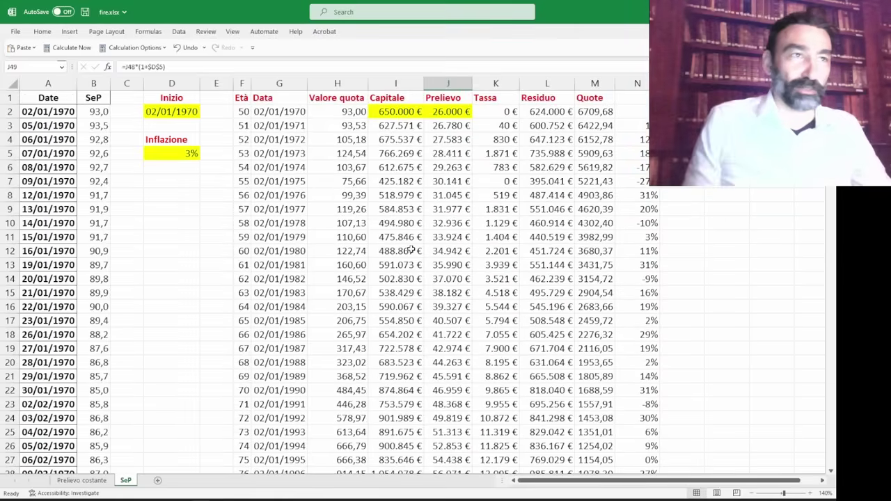
click(292, 111)
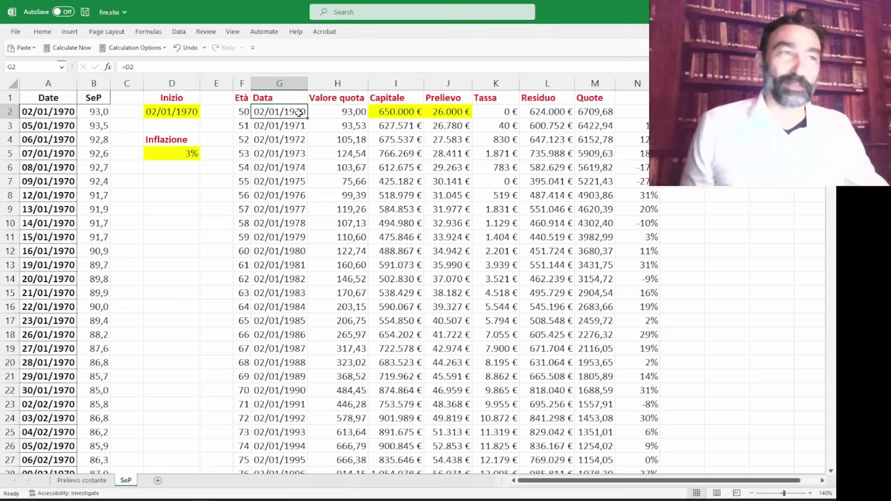
key(Down)
key(Down)
key(Down)
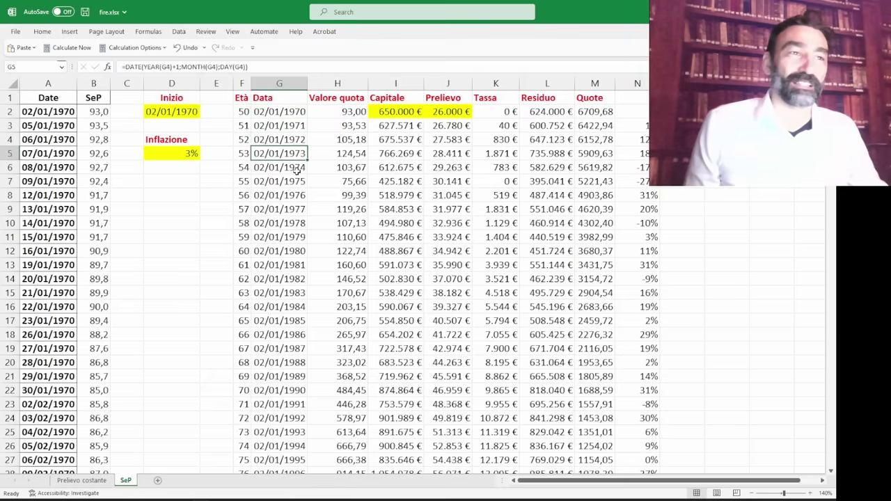
key(Down)
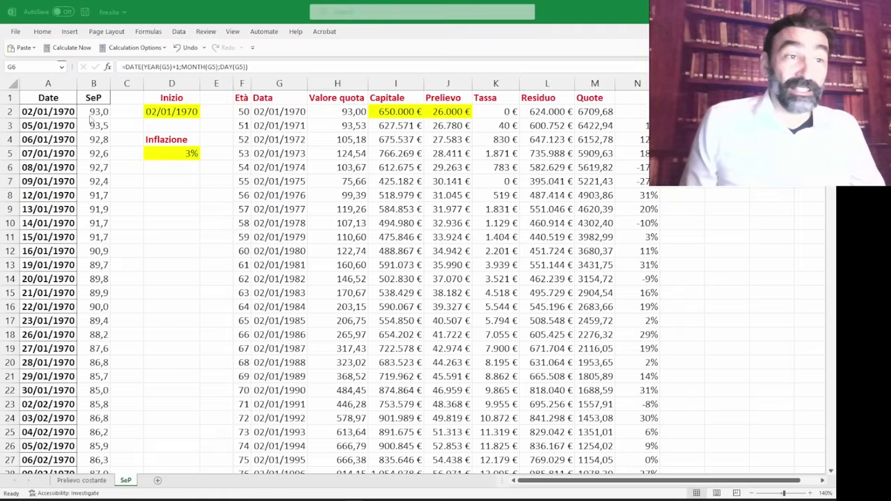
Locate the last simulated date in G52, and select the first ten years in G2:G11.
scroll(414, 399, down, 12)
click(271, 309)
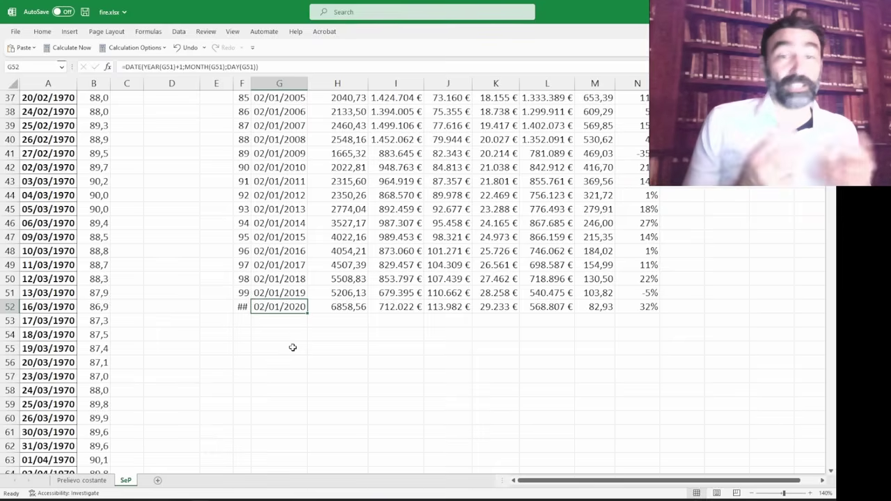
scroll(293, 347, up, 12)
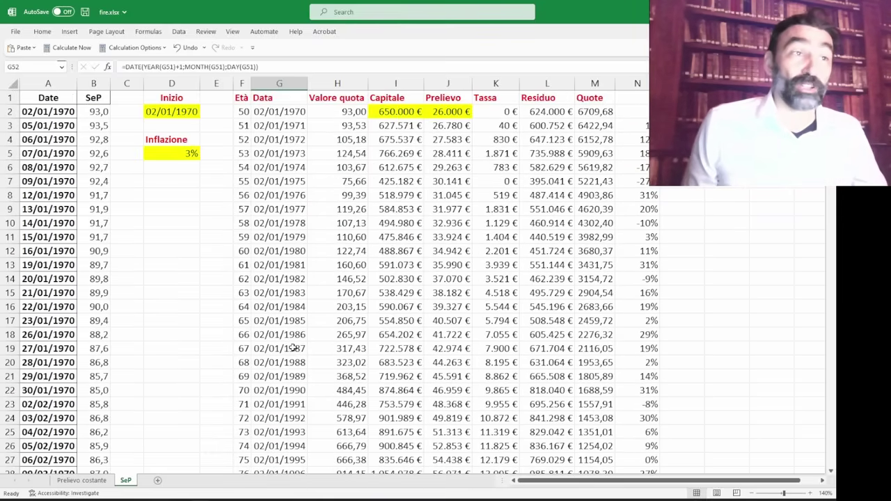
drag(298, 115, 287, 236)
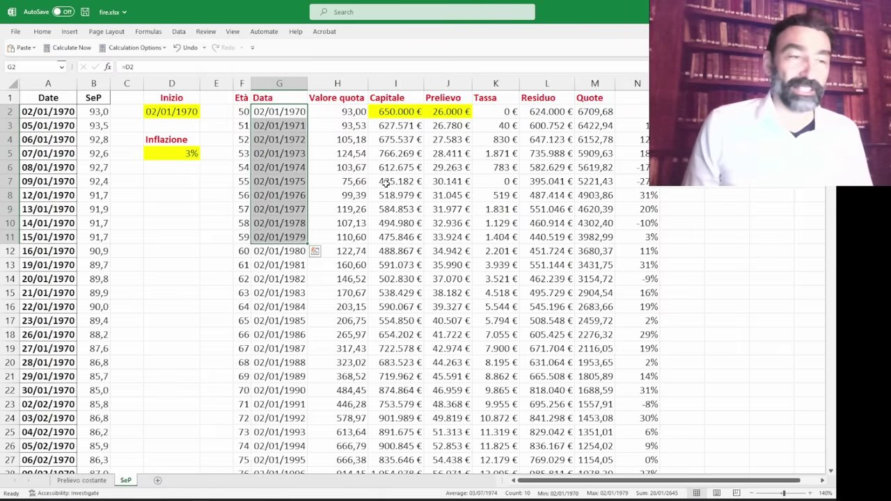
Examine the 1971 Valore quota formula in H3, highlighting its *(1,015)^(F3-$F$2) factor, and leave it unedited.
click(338, 125)
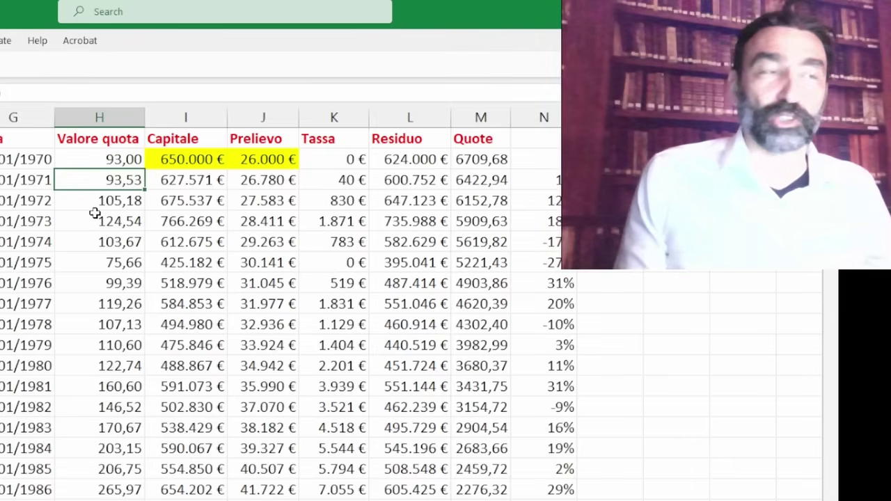
click(109, 160)
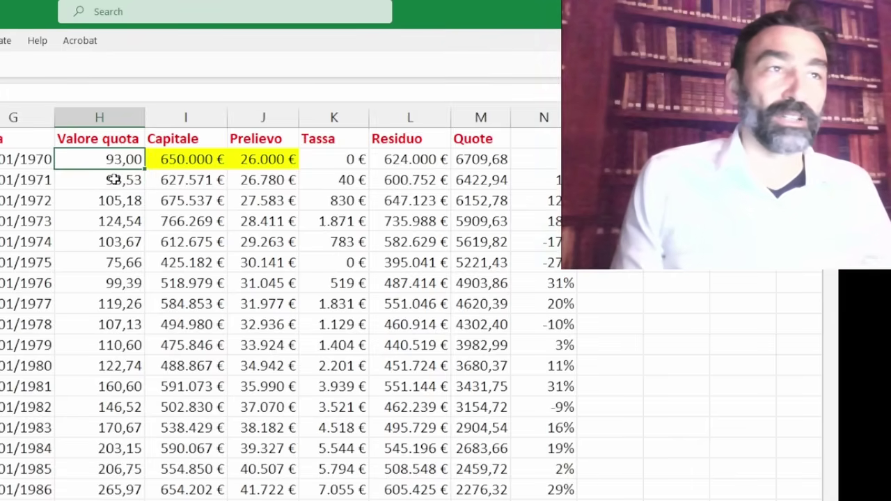
double_click(114, 180)
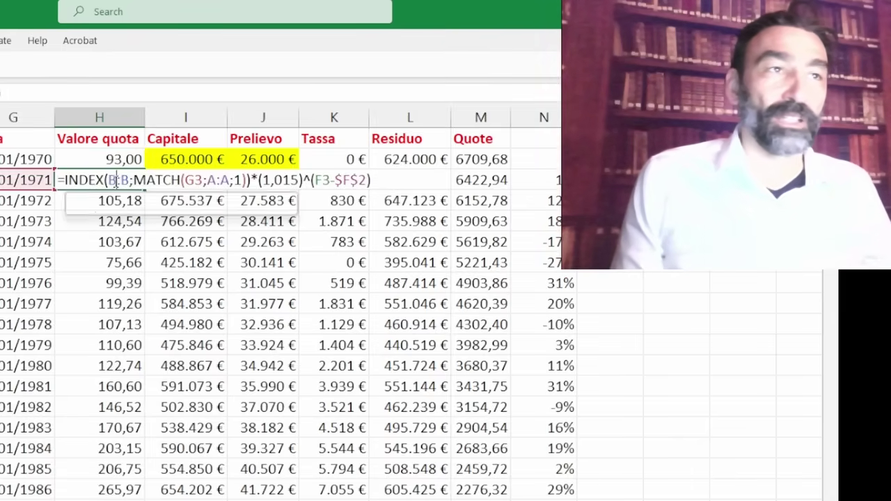
key(Escape)
double_click(132, 180)
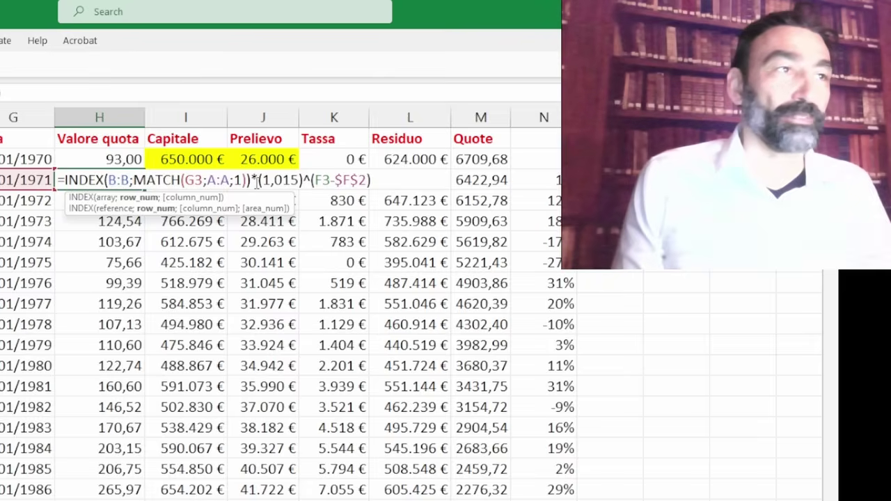
drag(251, 180, 373, 181)
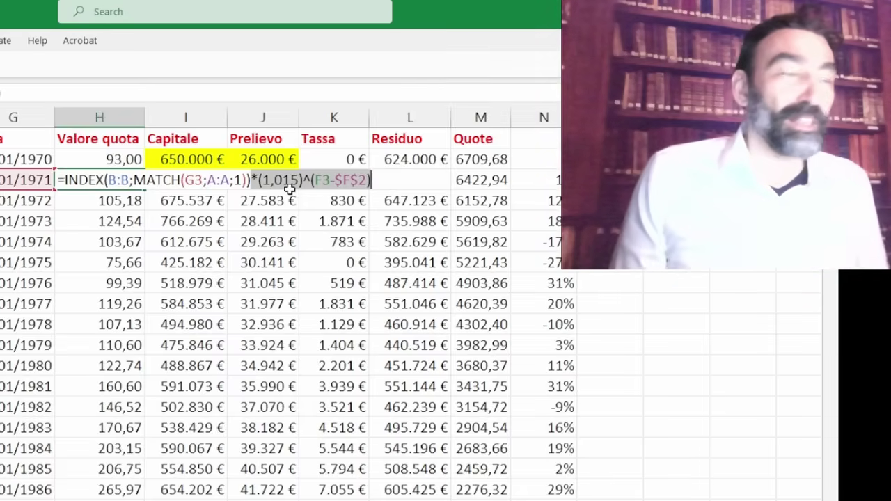
key(ctrl+Return)
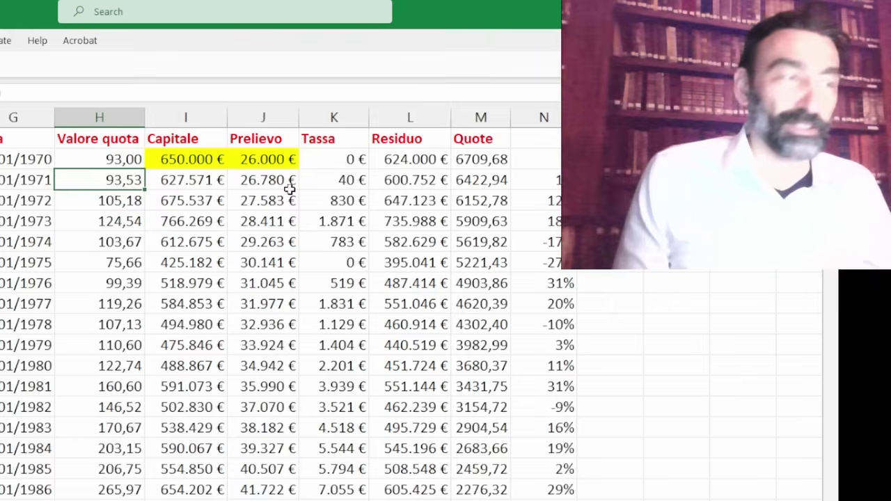
Review the Tassa amounts for 1971, 1972, 1975 and 1976, and follow the Tassa column through the 1990s.
click(333, 283)
click(332, 179)
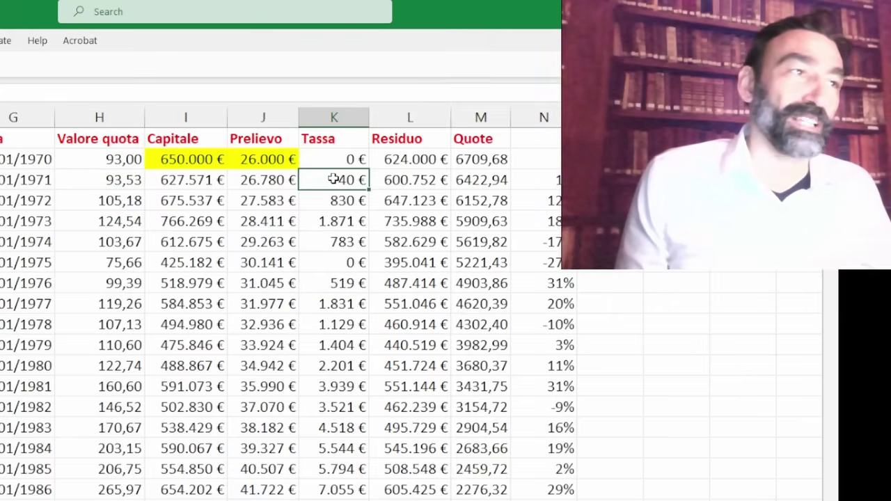
click(337, 201)
click(337, 178)
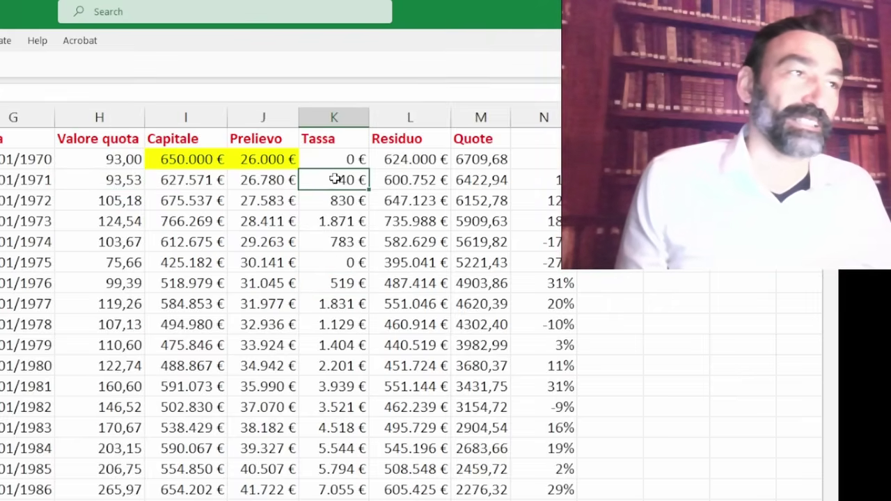
click(354, 263)
click(358, 284)
scroll(334, 488, down, 9)
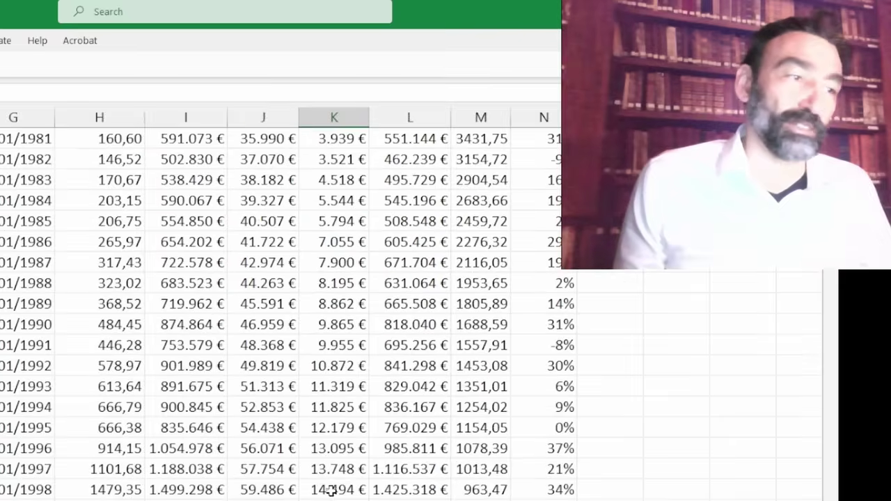
scroll(337, 489, up, 6)
scroll(338, 489, up, 3)
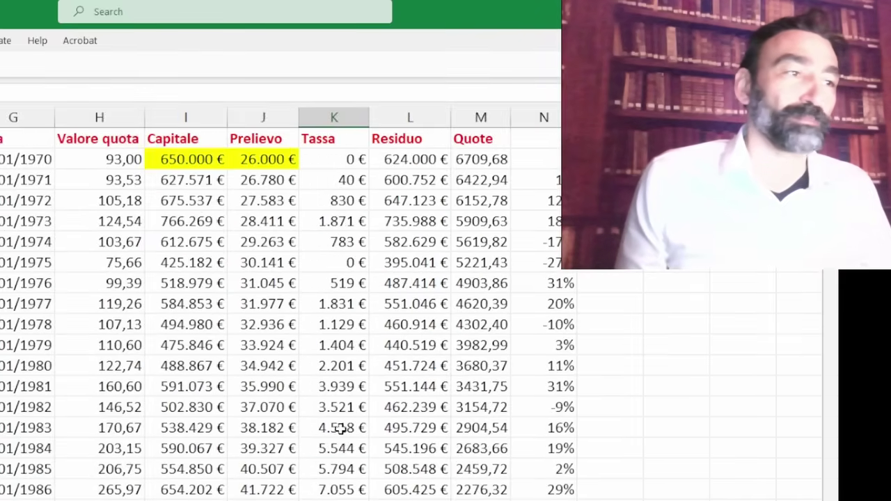
Compare Prelievo and Tassa across the years up to 2013, and examine the Tassa for 1975, 1974 and 1973.
scroll(342, 427, down, 9)
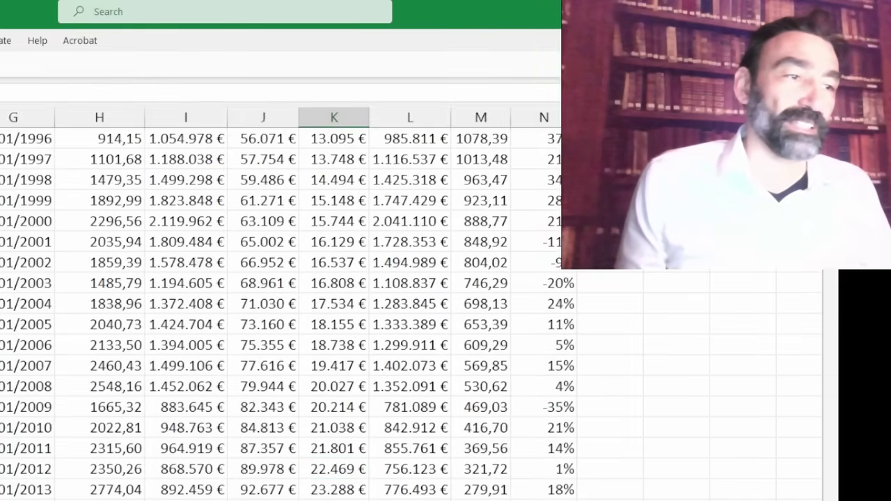
key(Left)
key(shift+Right)
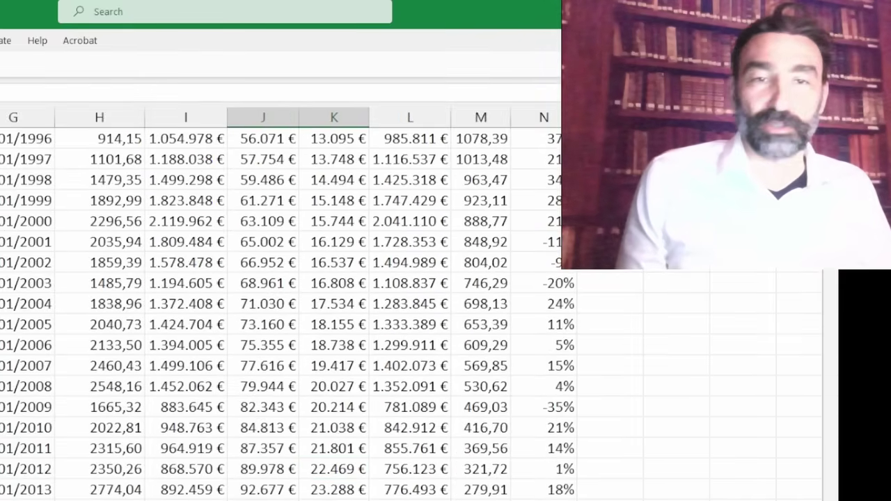
scroll(314, 325, up, 9)
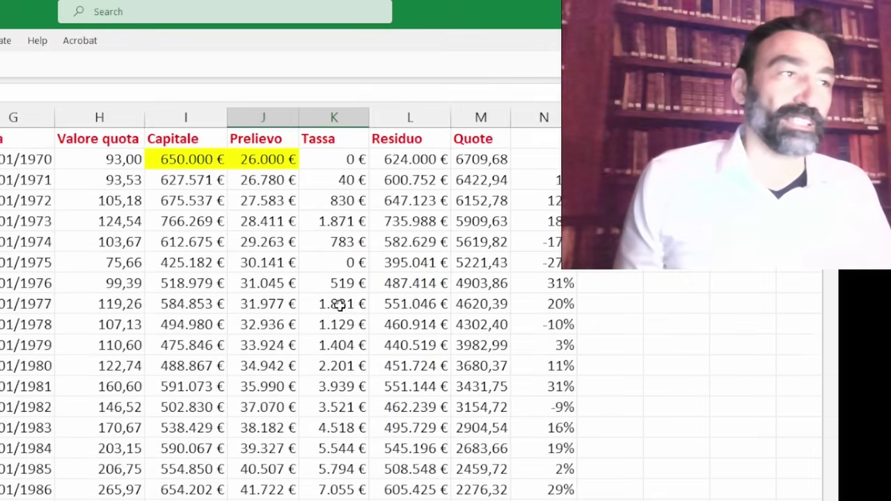
click(346, 264)
click(346, 241)
click(342, 221)
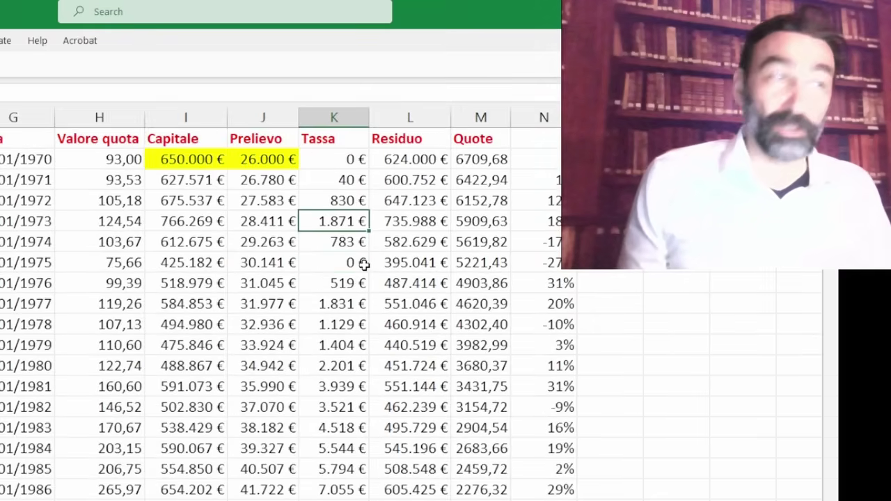
Examine the 1973 Valore quota formula in H5, highlighting its *(1,015)^(F5-$F$2) factor.
click(124, 221)
double_click(117, 220)
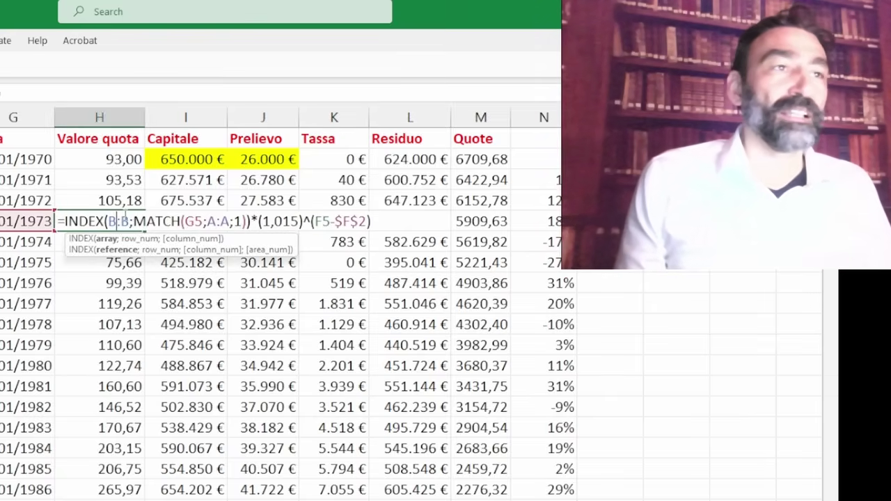
drag(252, 221, 376, 222)
click(259, 286)
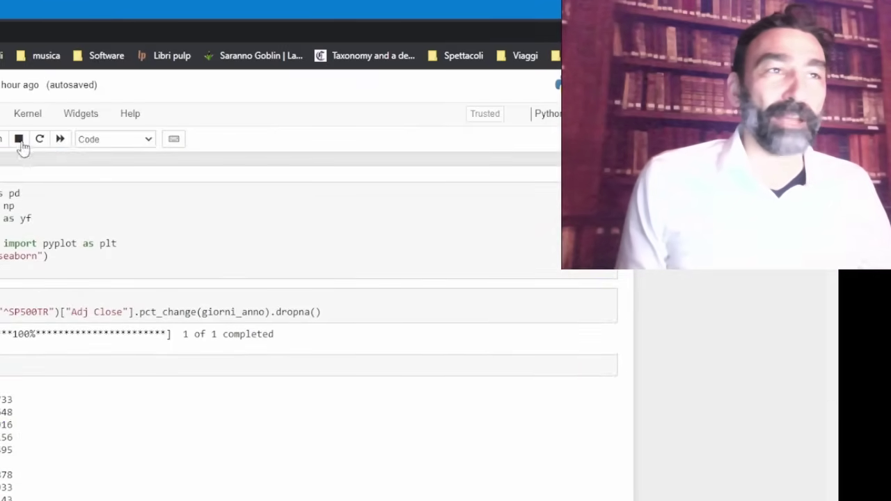
Switch to the Jupyter notebook, restart its kernel and clear all outputs.
click(26, 113)
click(49, 175)
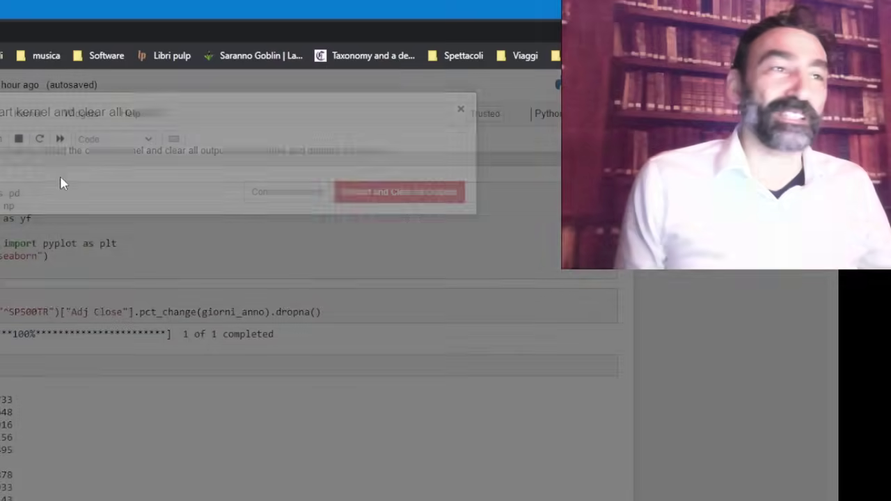
click(401, 197)
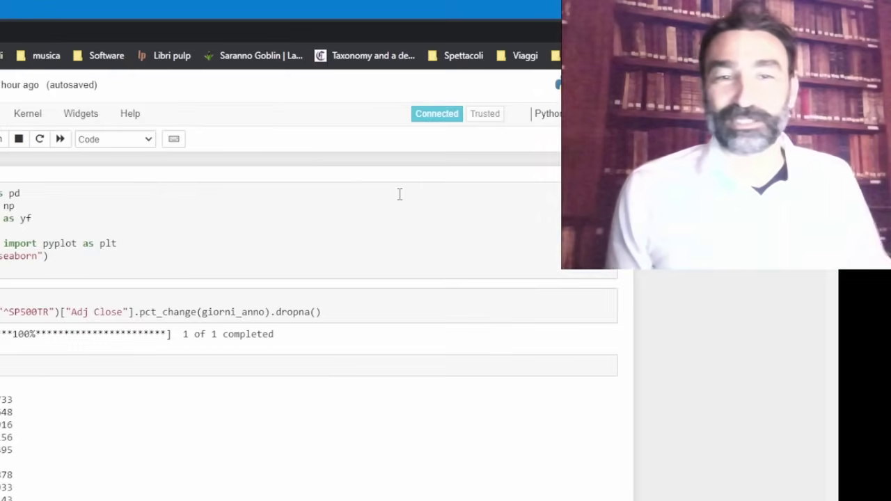